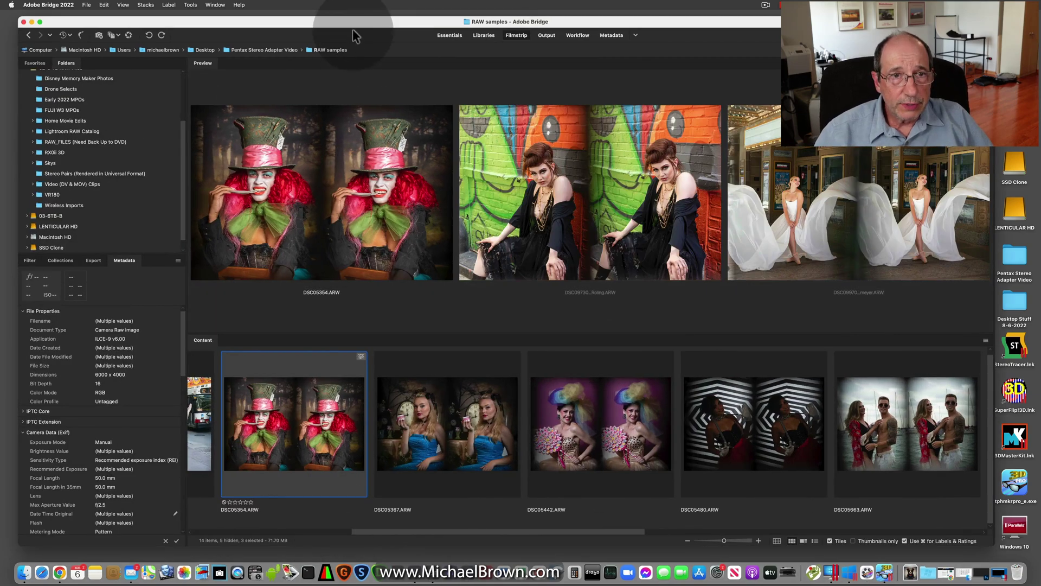
Reposition the Bridge window and preview the Chicago ballerina stereo pair DSC00076.
drag(350, 24, 332, 20)
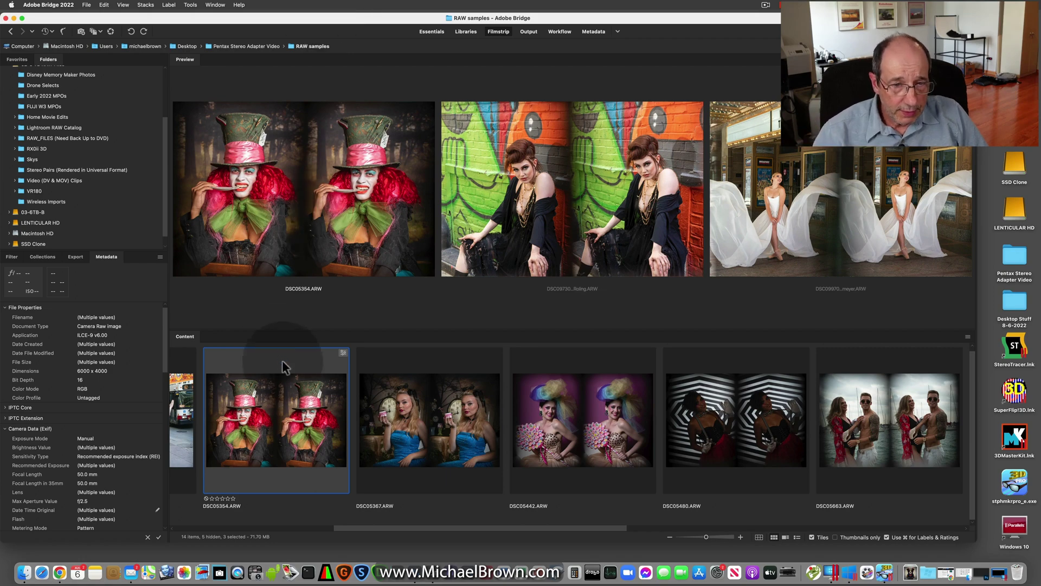
click(299, 414)
scroll(296, 415, up, 3)
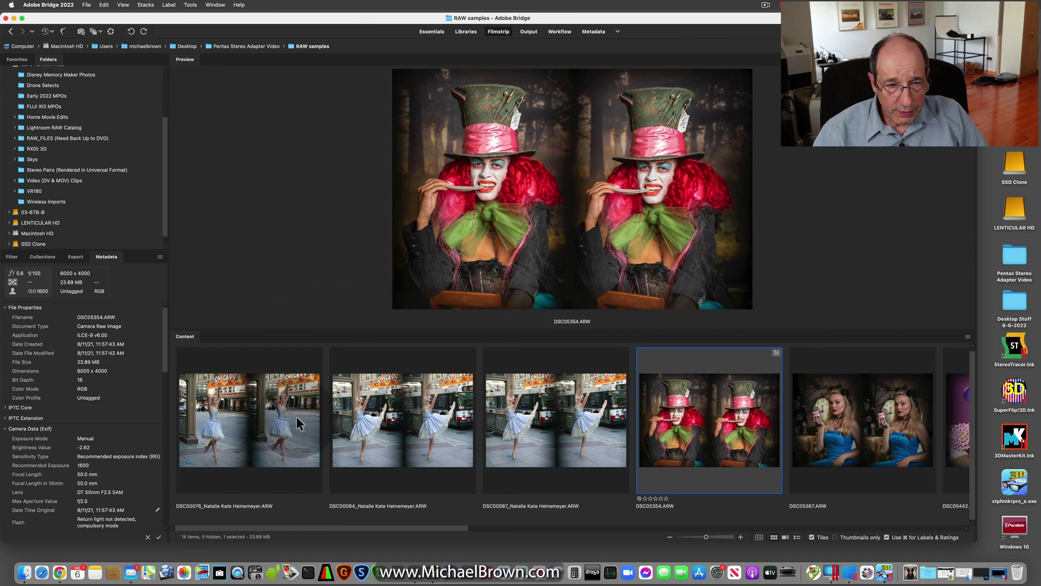
click(261, 419)
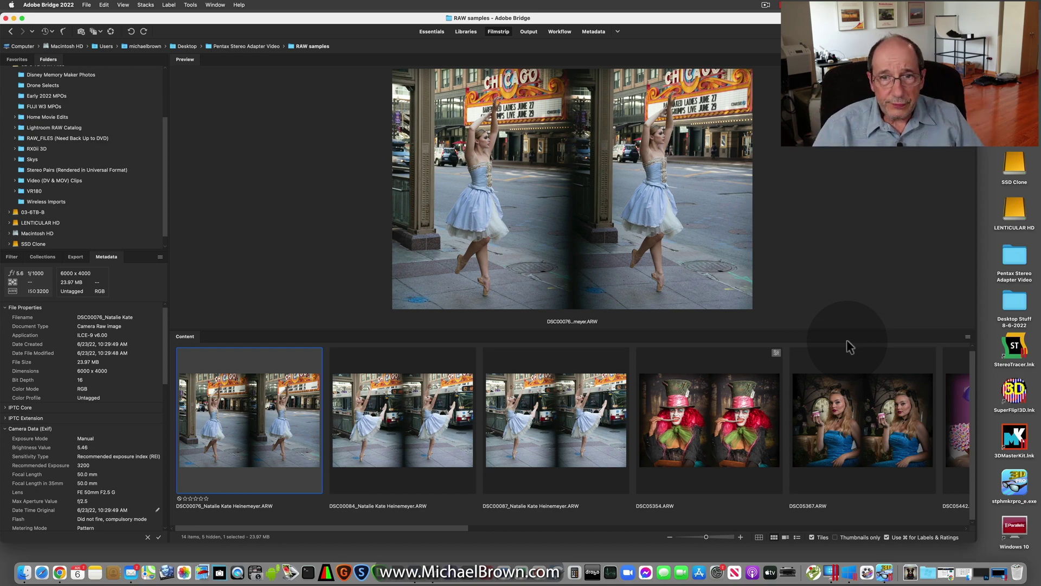
Browse DSC00084, DSC00087, DSC05354 and later pairs, then return to DSC05480.
key(Right)
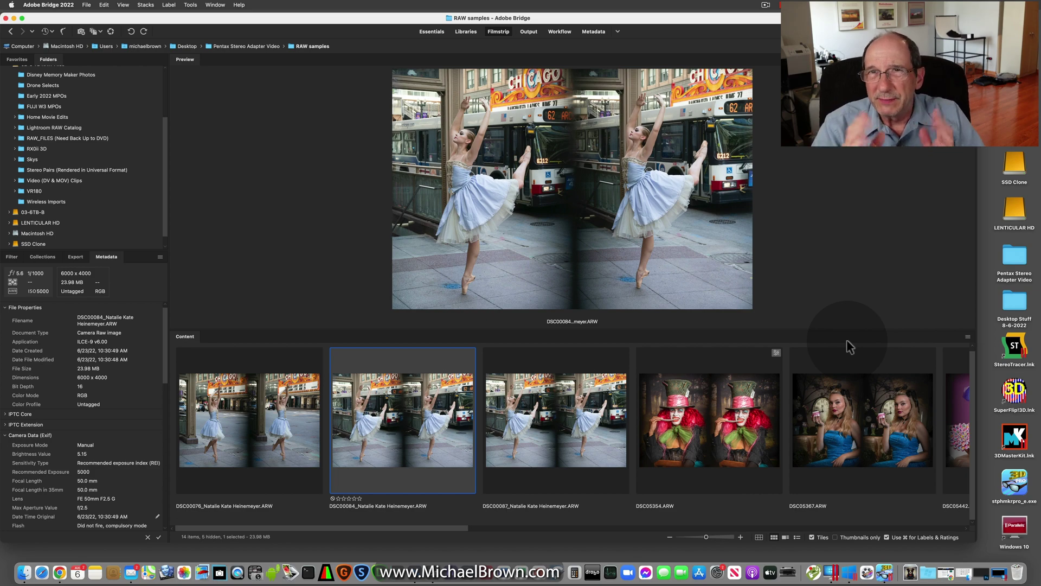
key(Right)
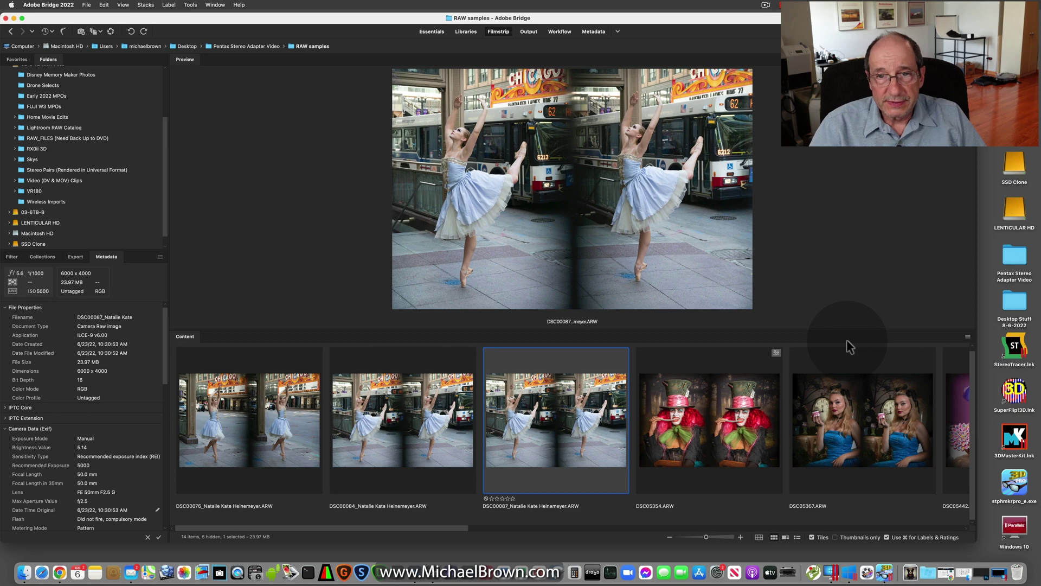
key(Right)
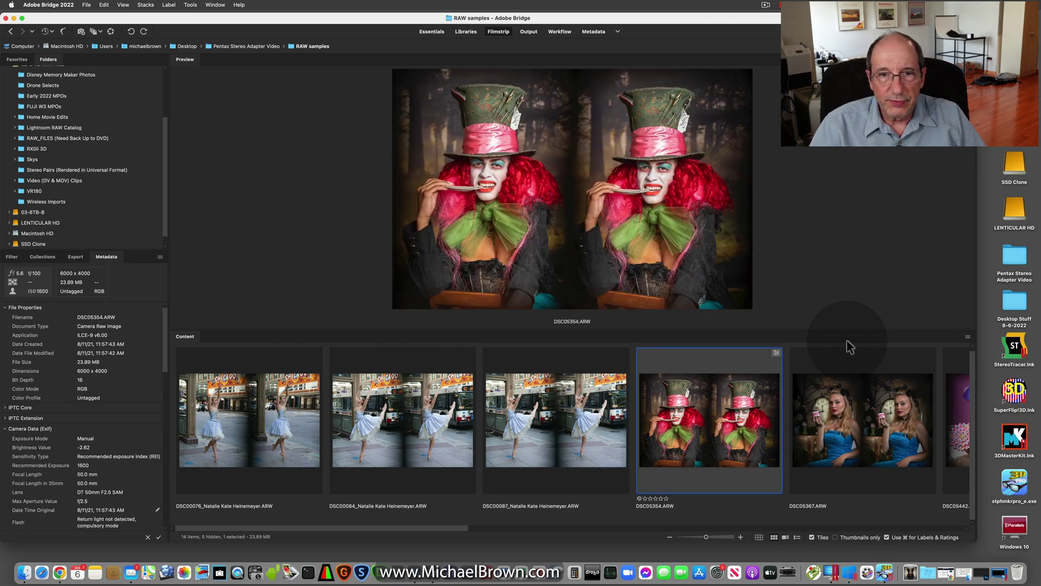
key(Right)
key(Right)
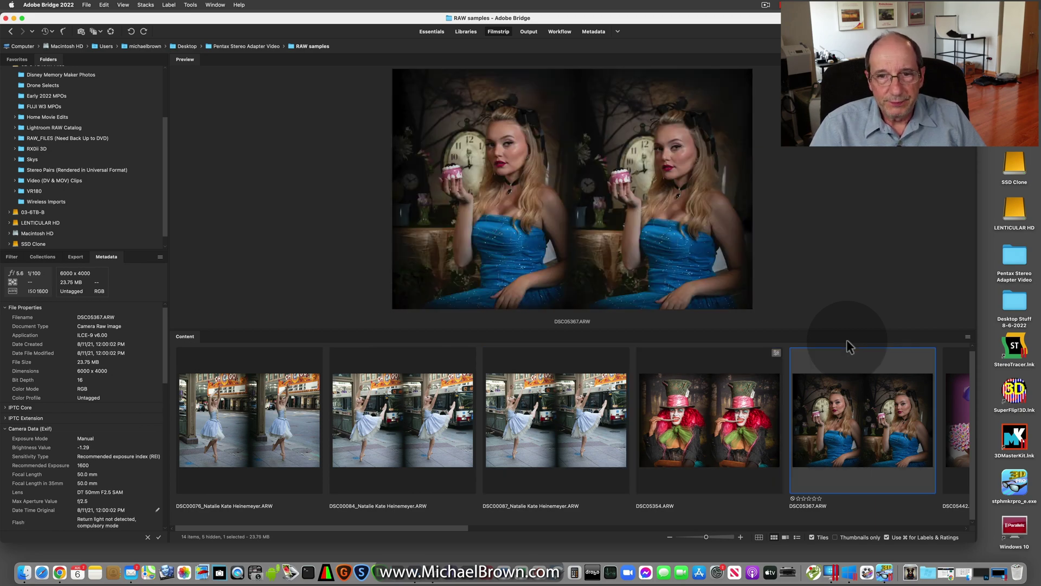
key(Right)
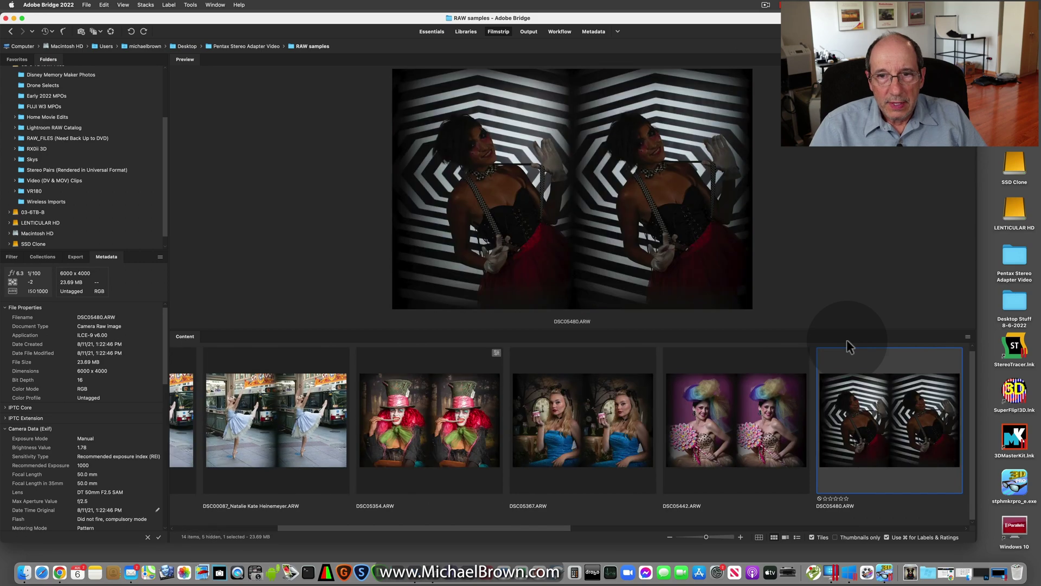
key(Right)
key(Right)
key(Right)
key(Right)
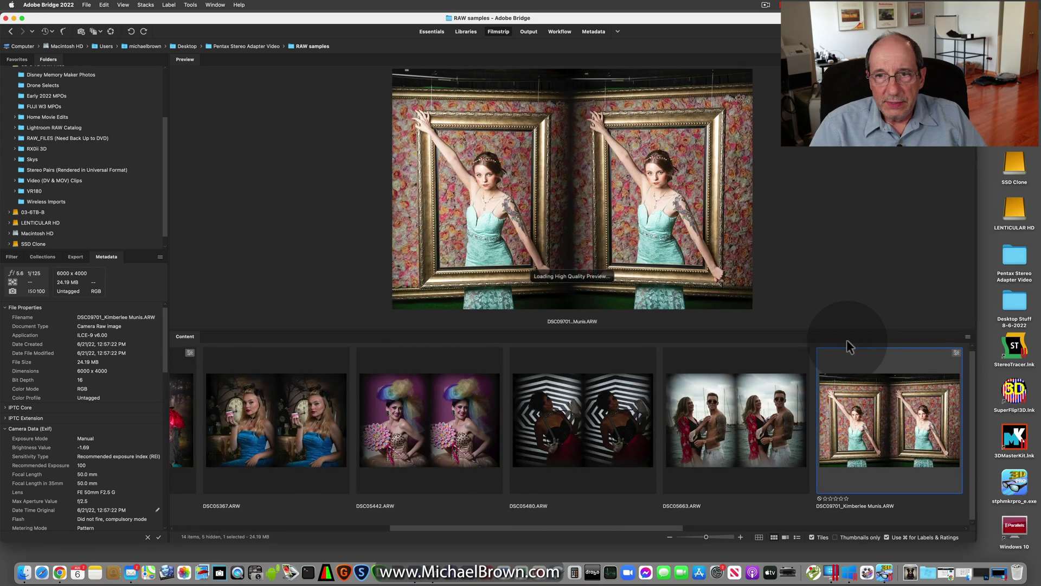
key(Right)
key(Right)
key(Right)
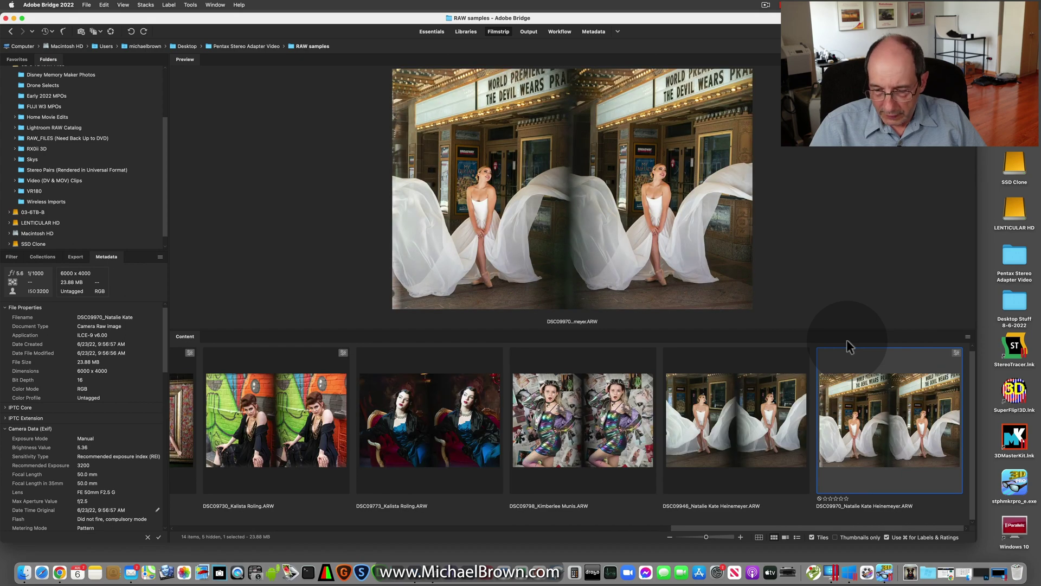
key(Left)
key(Left)
key(Left)
key(Left)
key(Left)
key(Left)
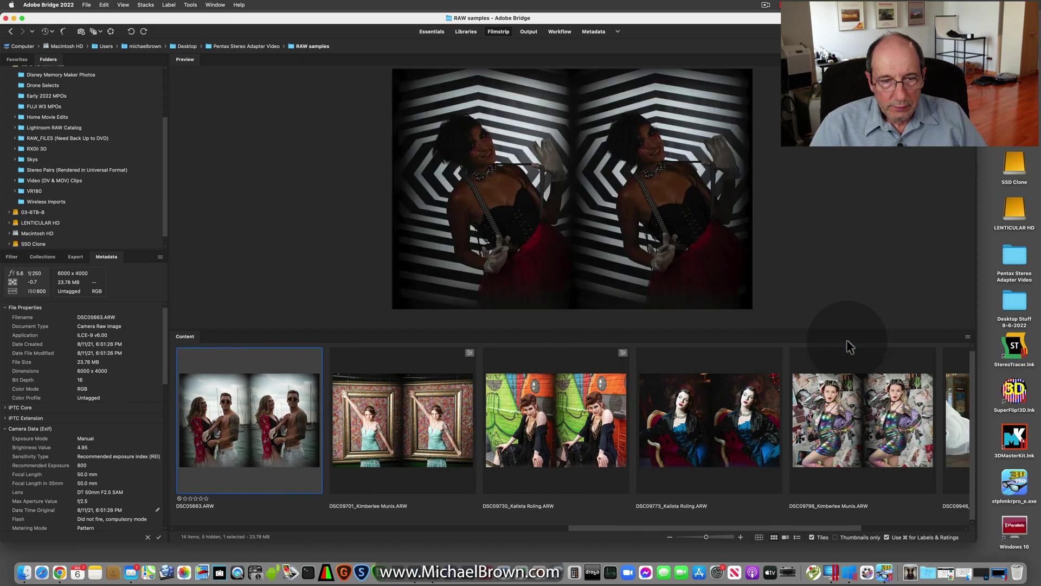
key(Left)
key(Left)
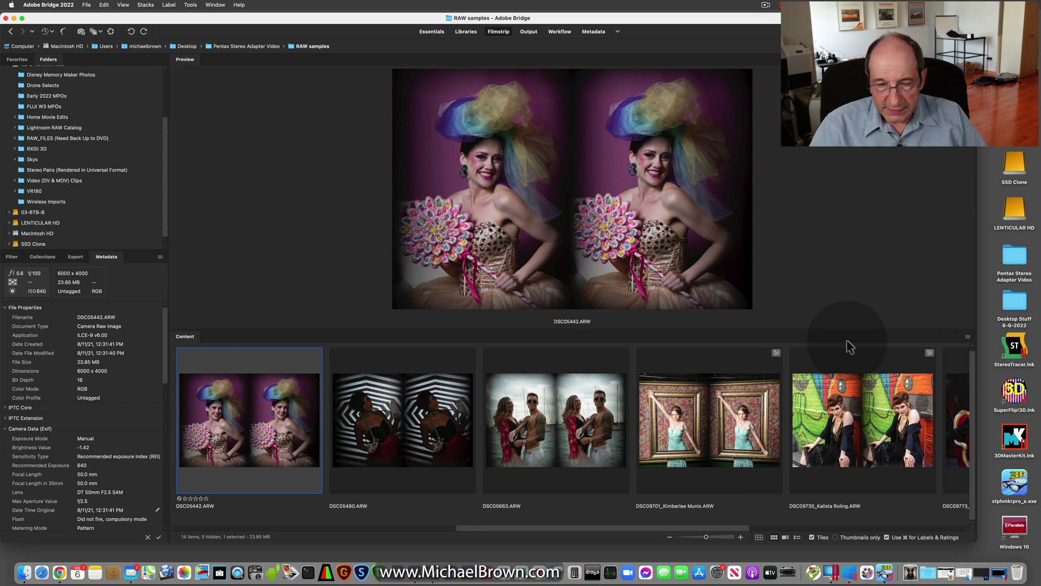
key(Right)
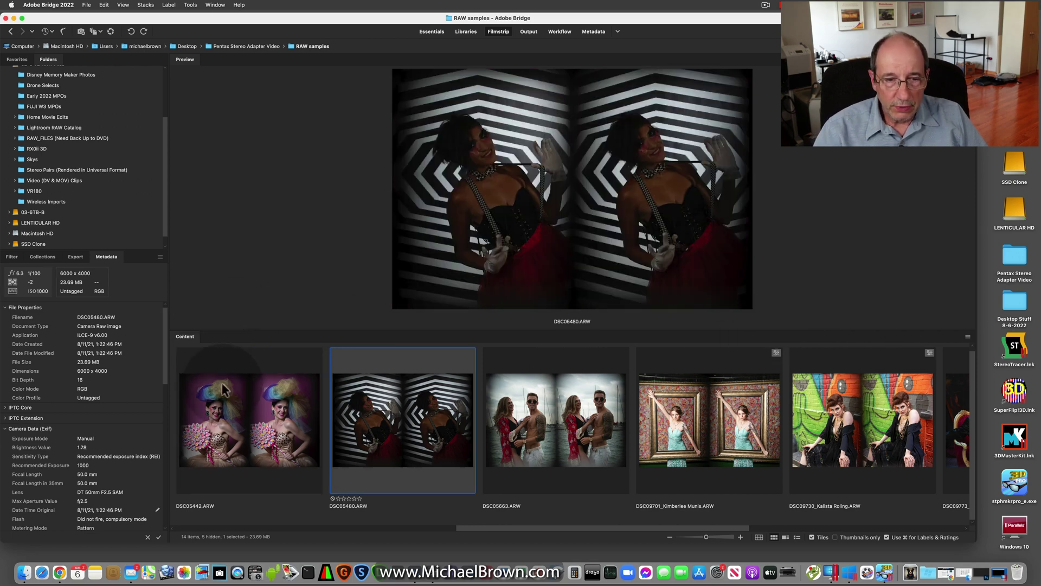
Give DSC05480 Camera Raw Auto tone, white balance from the white wall stripes, and Shadows +71.
right_click(417, 437)
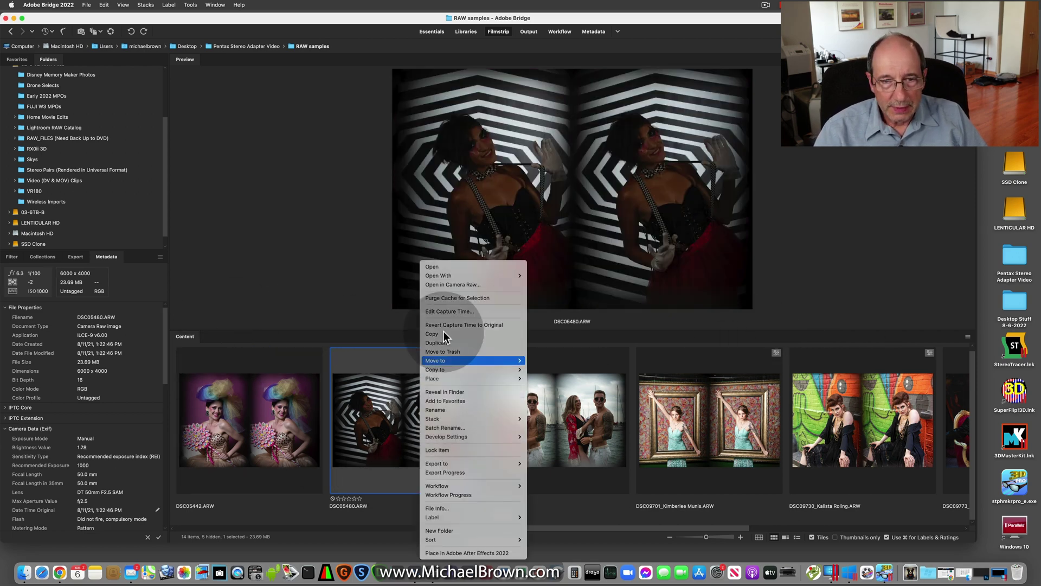
click(453, 286)
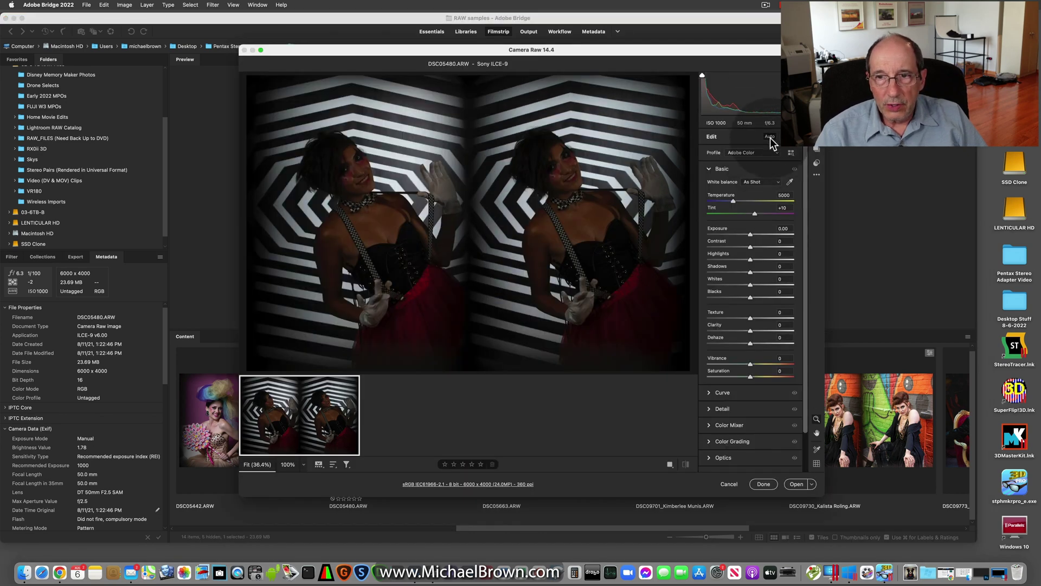
click(769, 137)
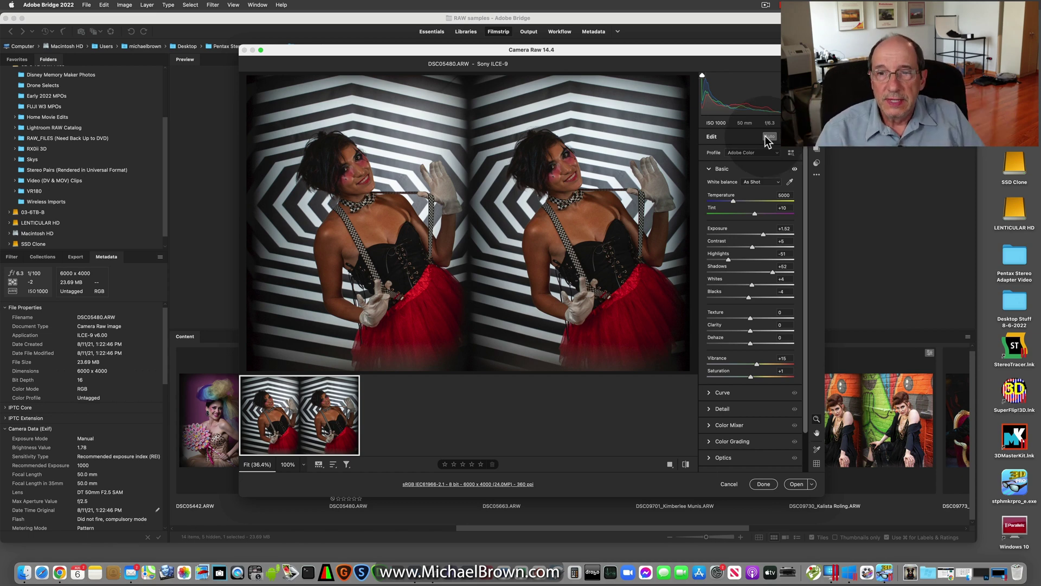
click(789, 182)
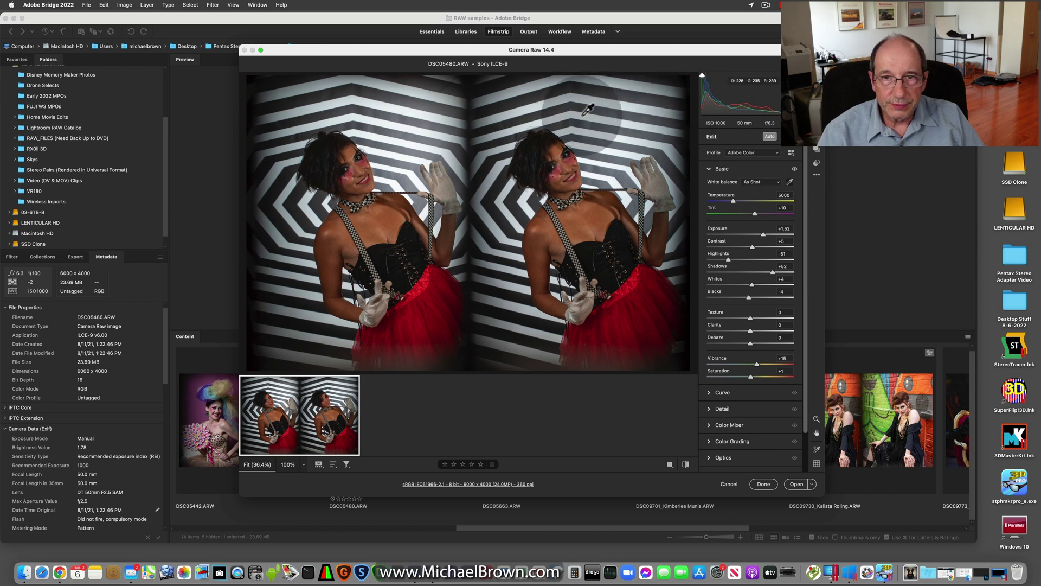
click(588, 109)
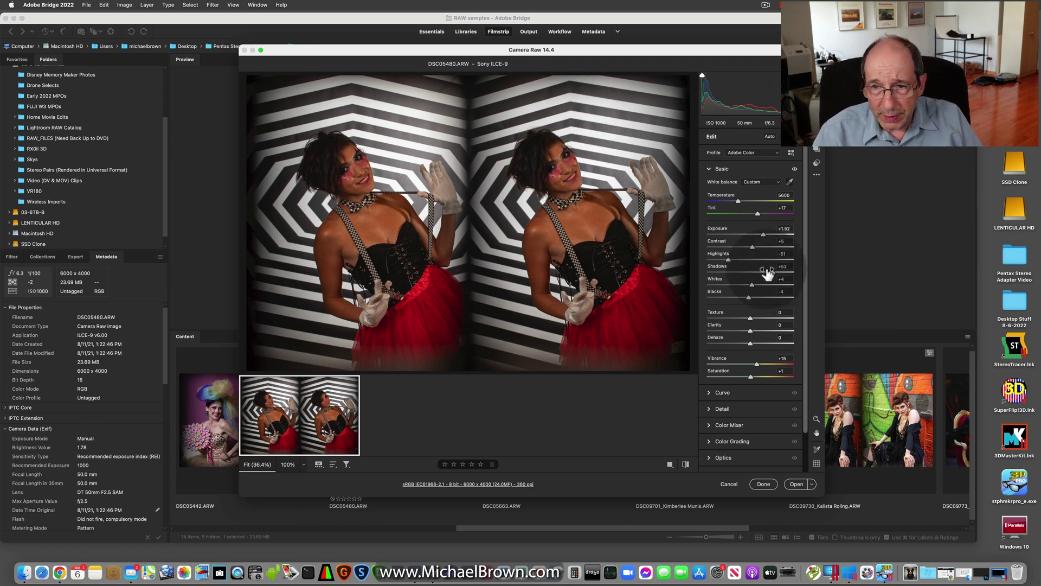
mouse_move(772, 271)
mouse_down()
mouse_move(792, 276)
mouse_move(781, 277)
mouse_up()
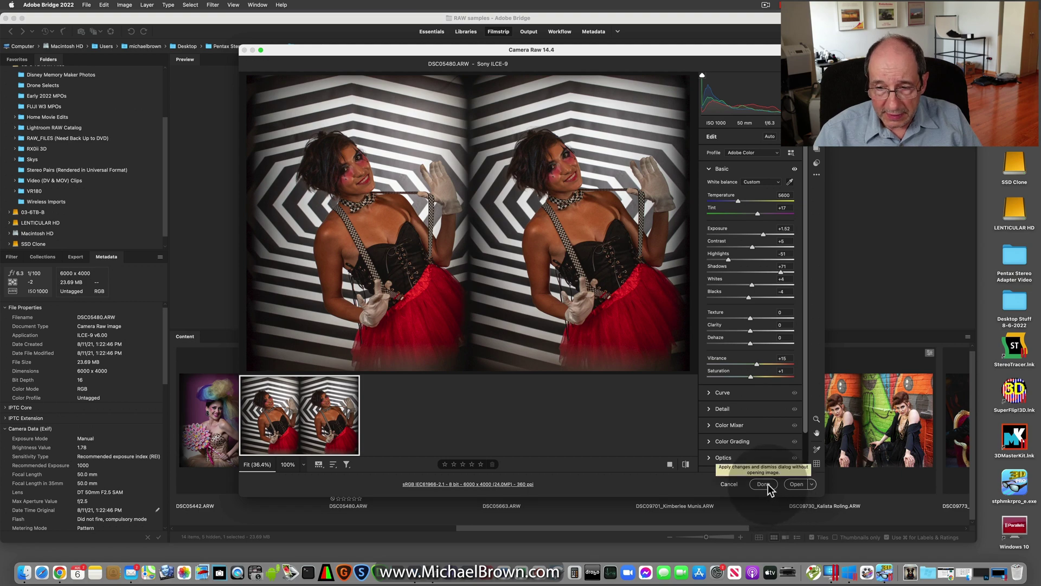
click(768, 484)
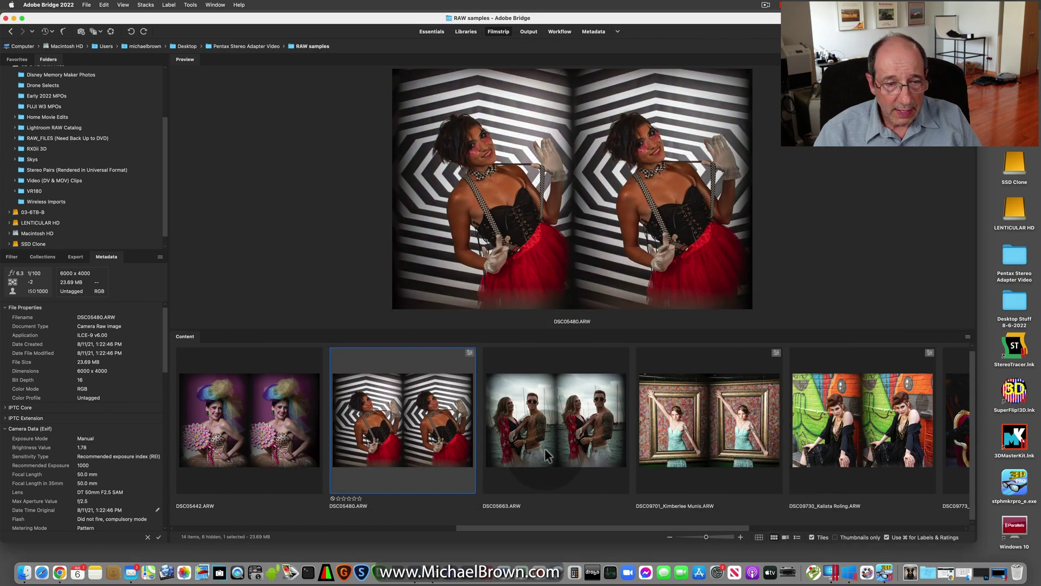
Preview DSC05663, then the gold frame portrait DSC09701.
click(590, 428)
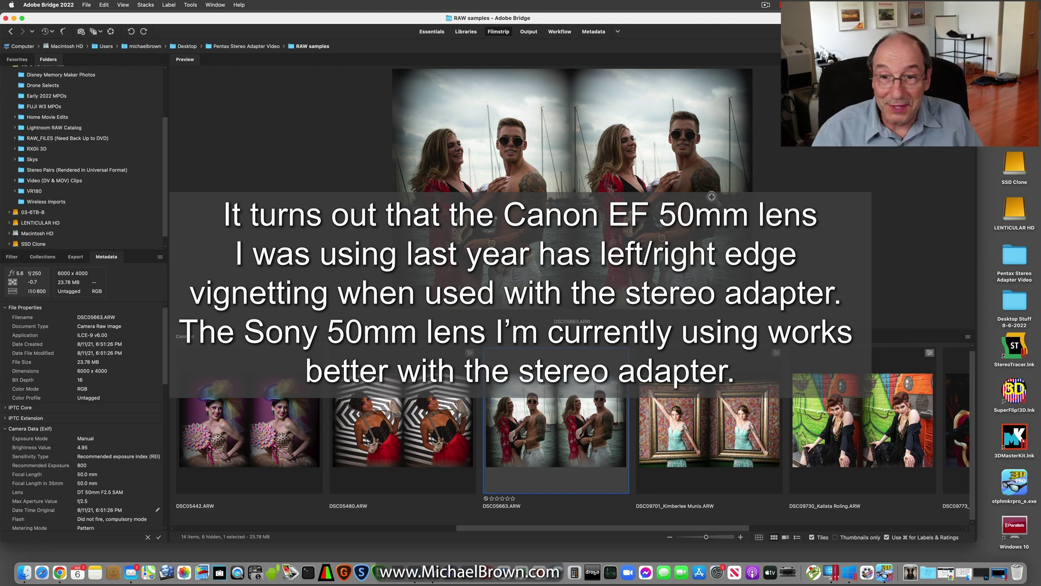
click(694, 410)
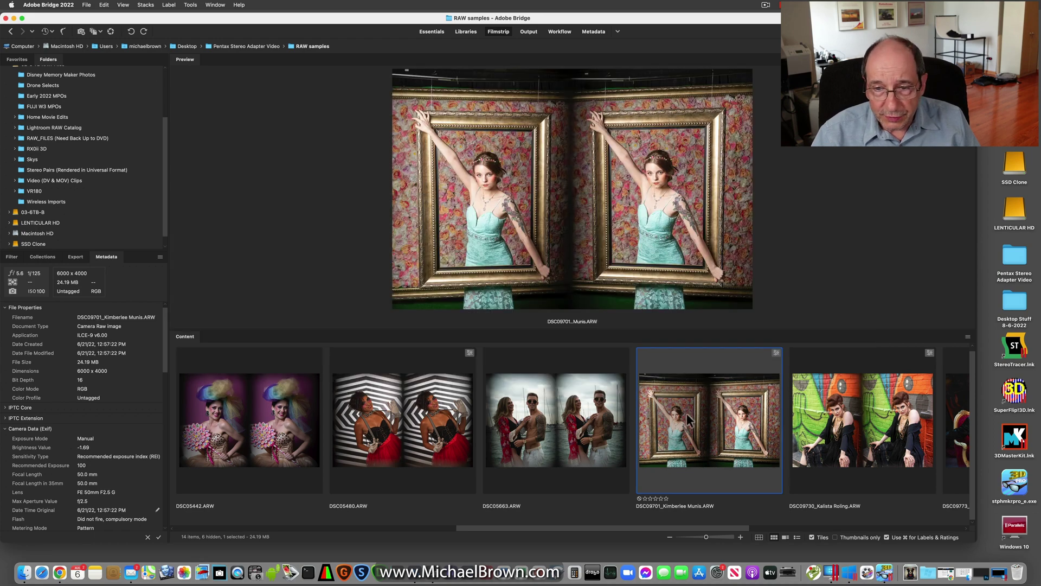
In Camera Raw, set DSC09701 Highlights to -100 and Exposure to +0.10, then apply.
right_click(688, 419)
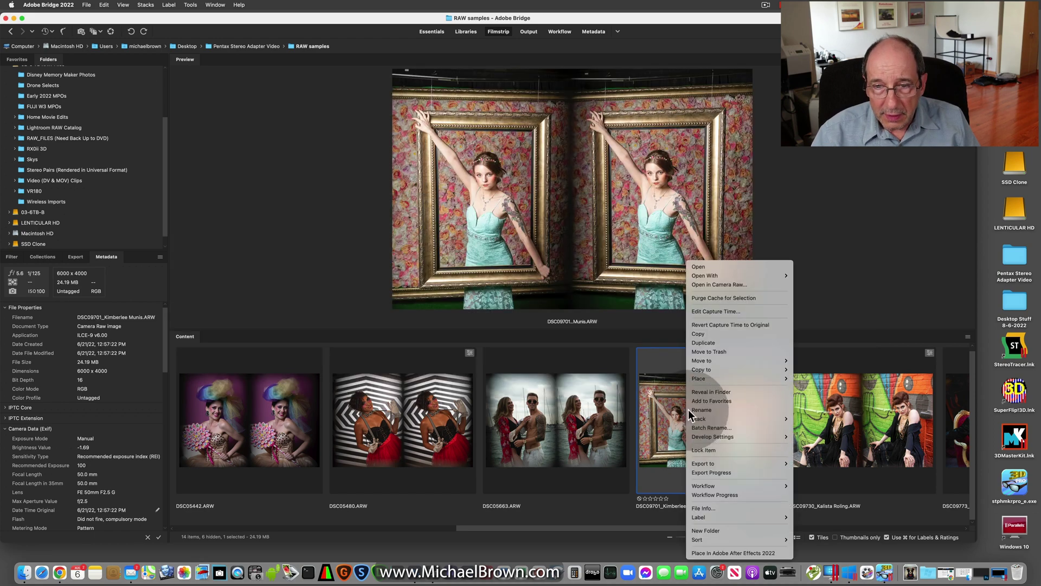
click(703, 289)
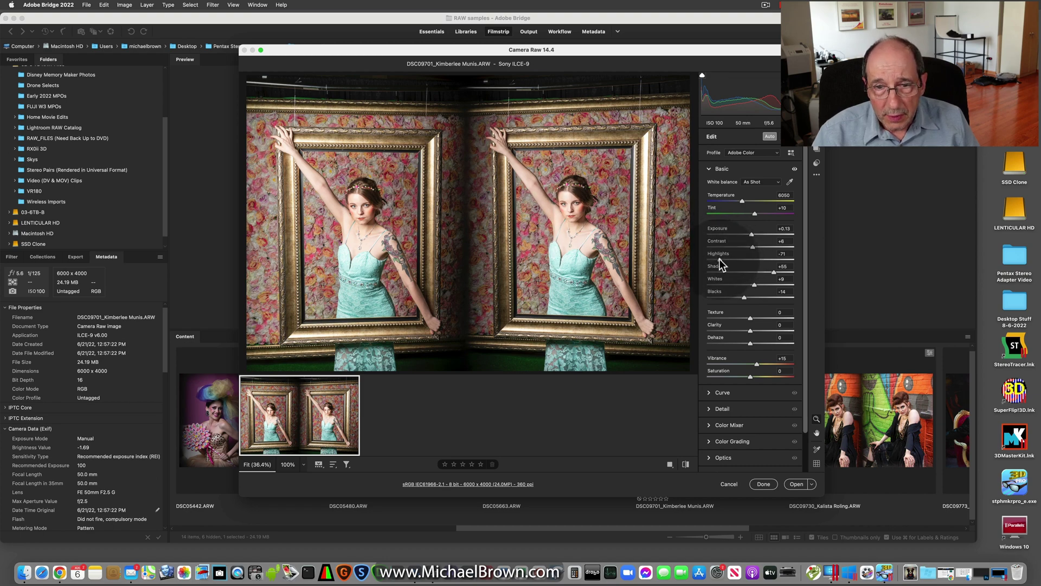
drag(719, 259, 699, 259)
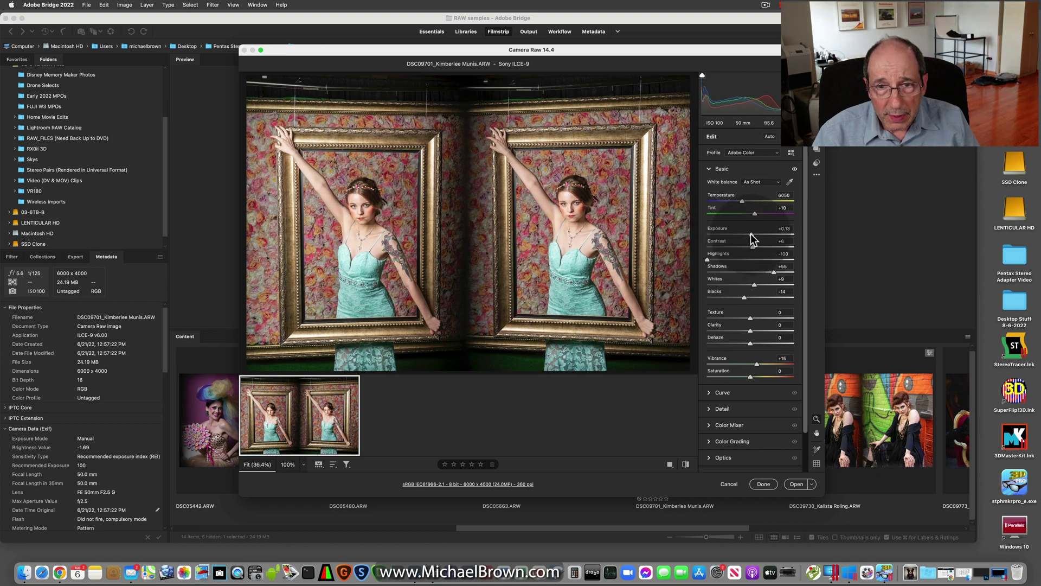
drag(752, 235, 750, 235)
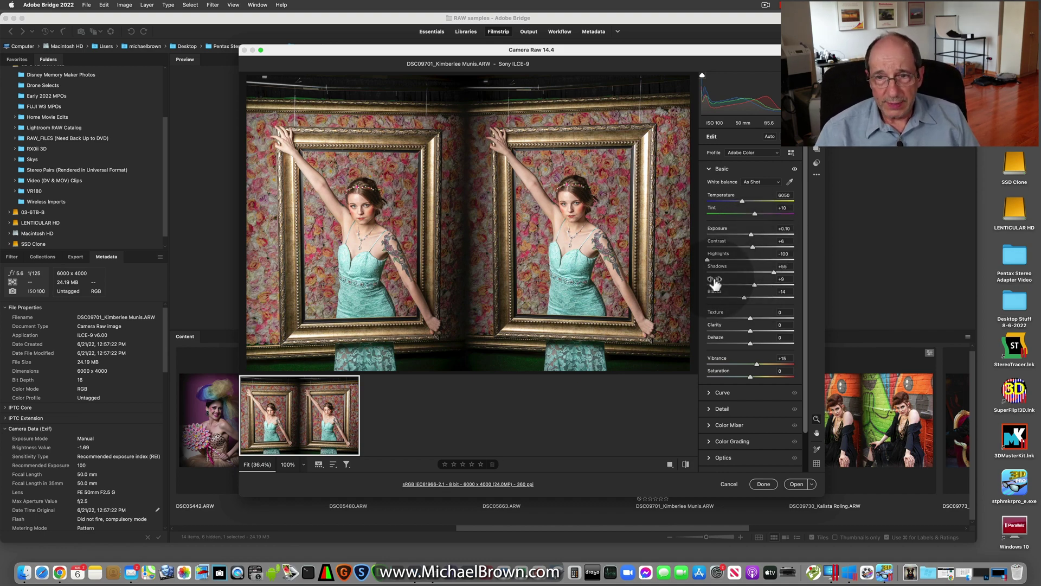
click(769, 484)
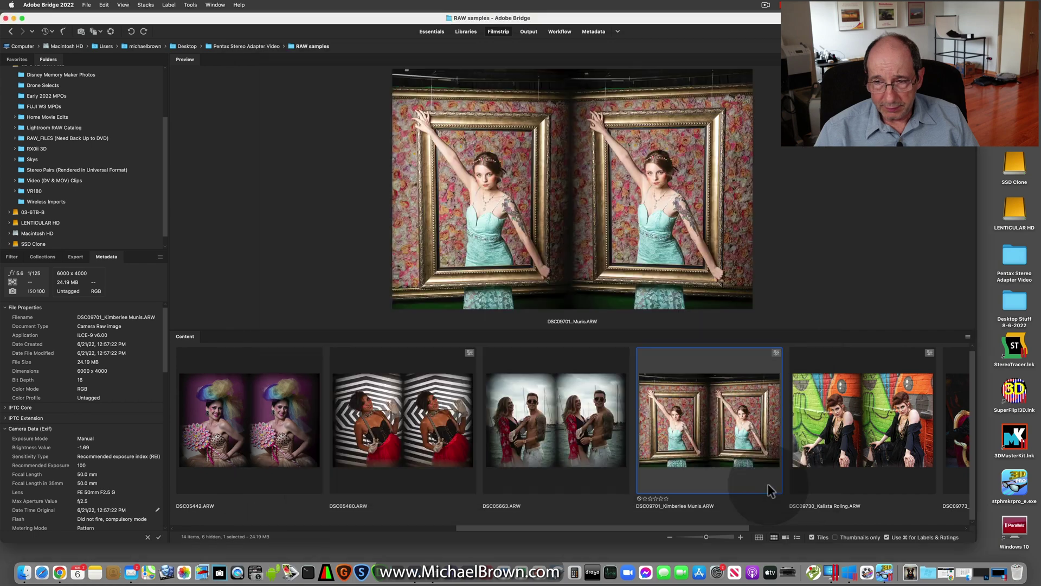
Scroll the filmstrip and preview the DSC09798 stereo pair.
scroll(697, 459, left, 5)
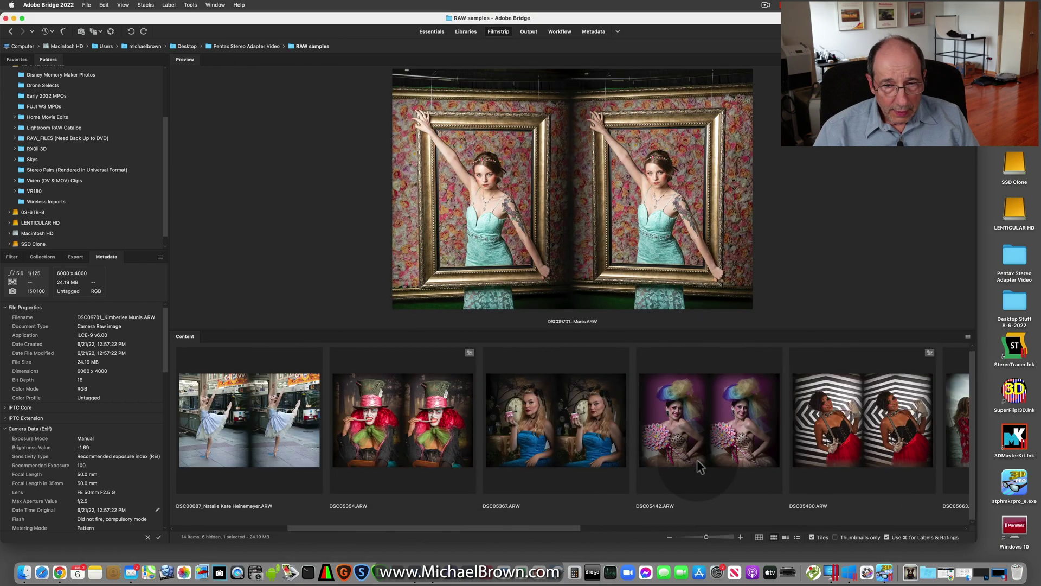
scroll(697, 461, left, 3)
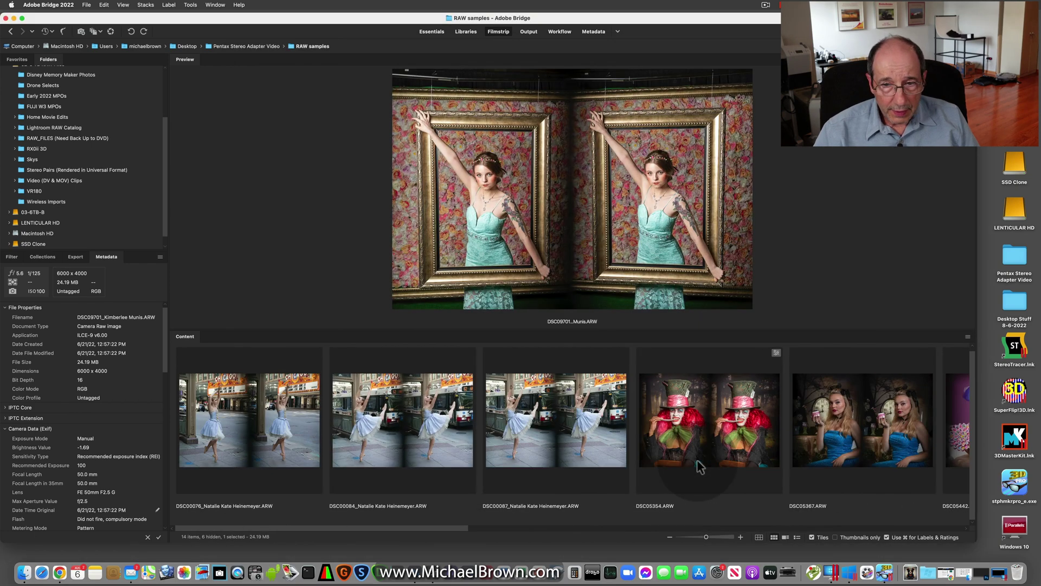
scroll(697, 459, right, 10)
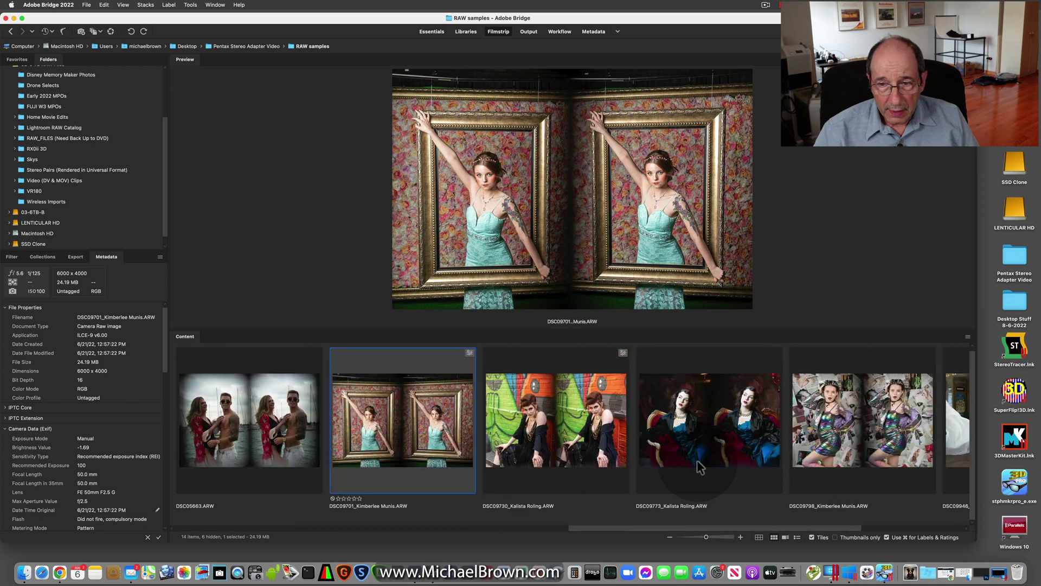
scroll(700, 466, right, 2)
click(718, 440)
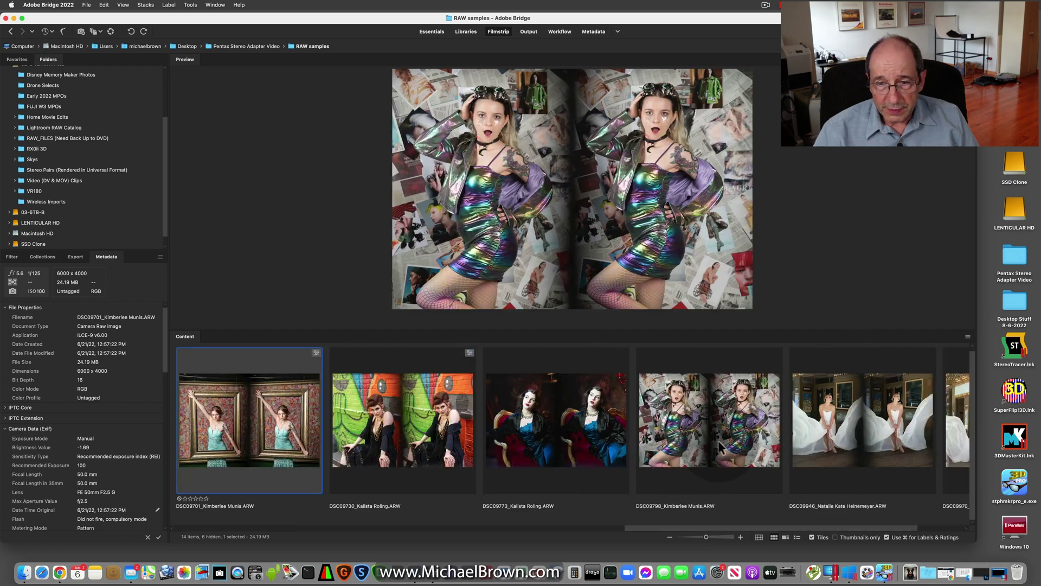
Apply Camera Raw Auto tone and a white balance sampled from a neutral spot to DSC09798.
right_click(718, 441)
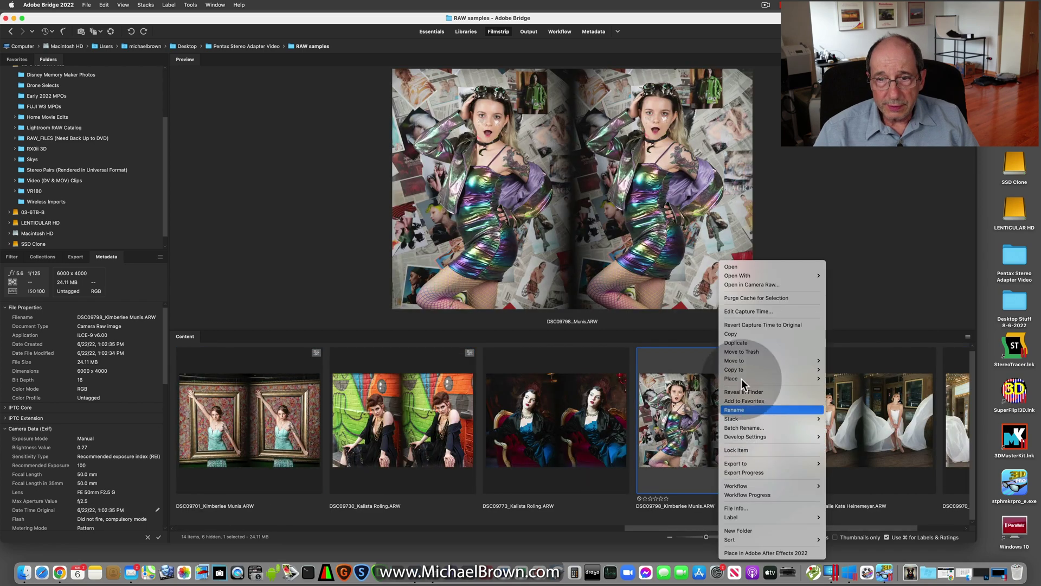
click(745, 285)
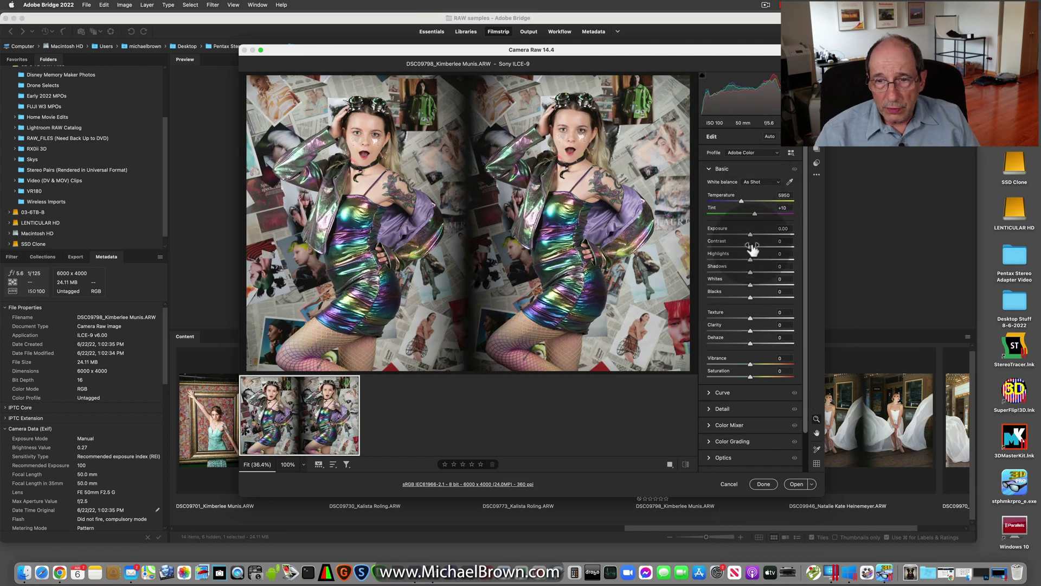
click(770, 137)
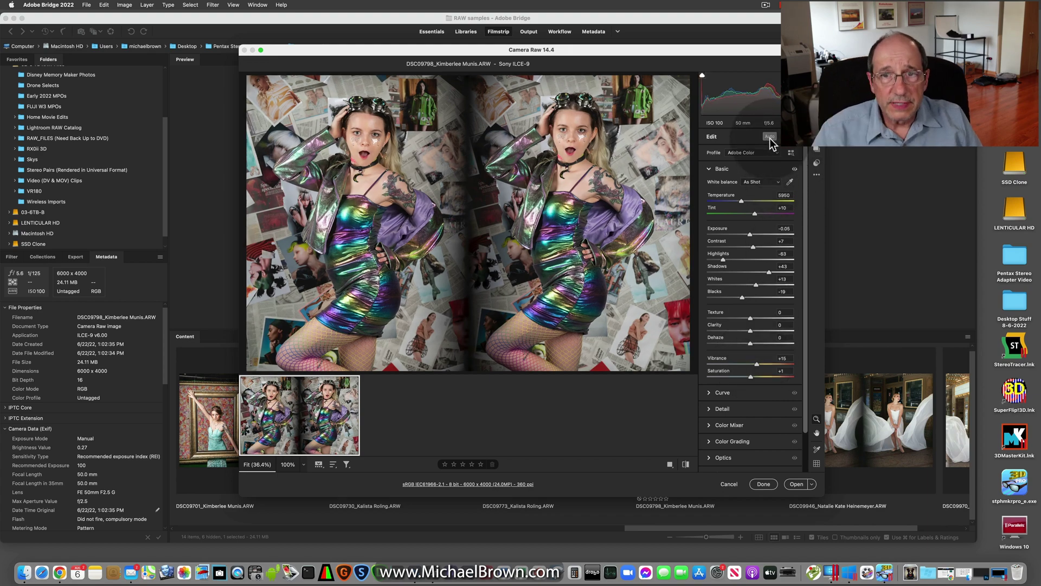
click(789, 182)
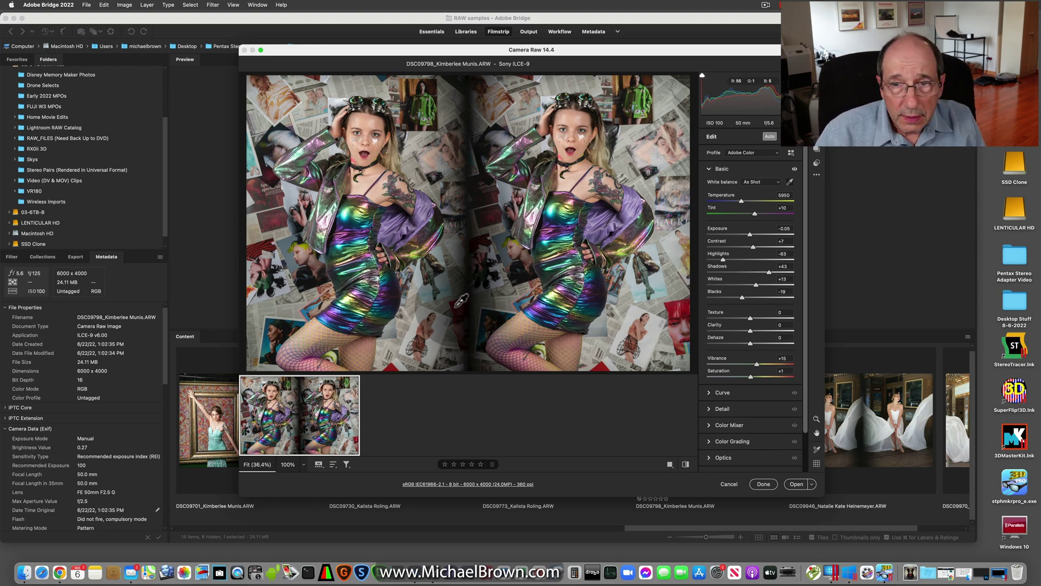
click(637, 311)
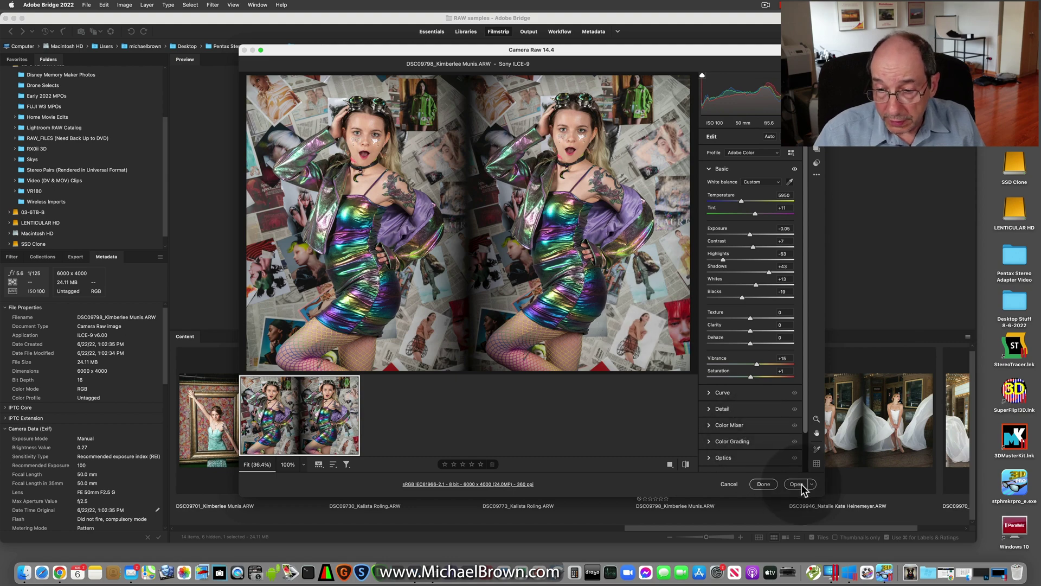
click(763, 484)
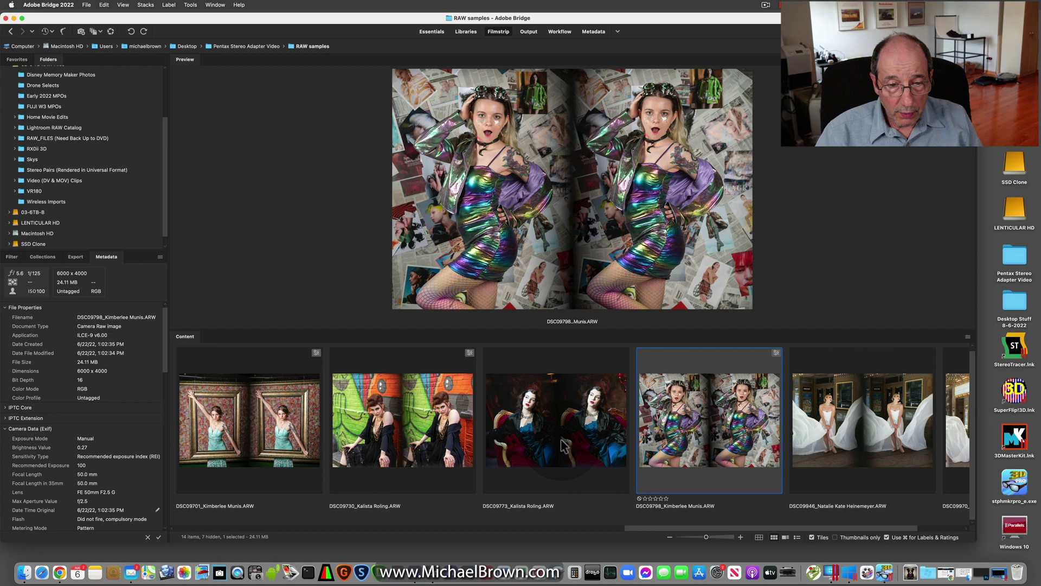
Select DSC09730, then add DSC09970 and the Mad Hatter pair DSC05354 to the selection.
click(422, 431)
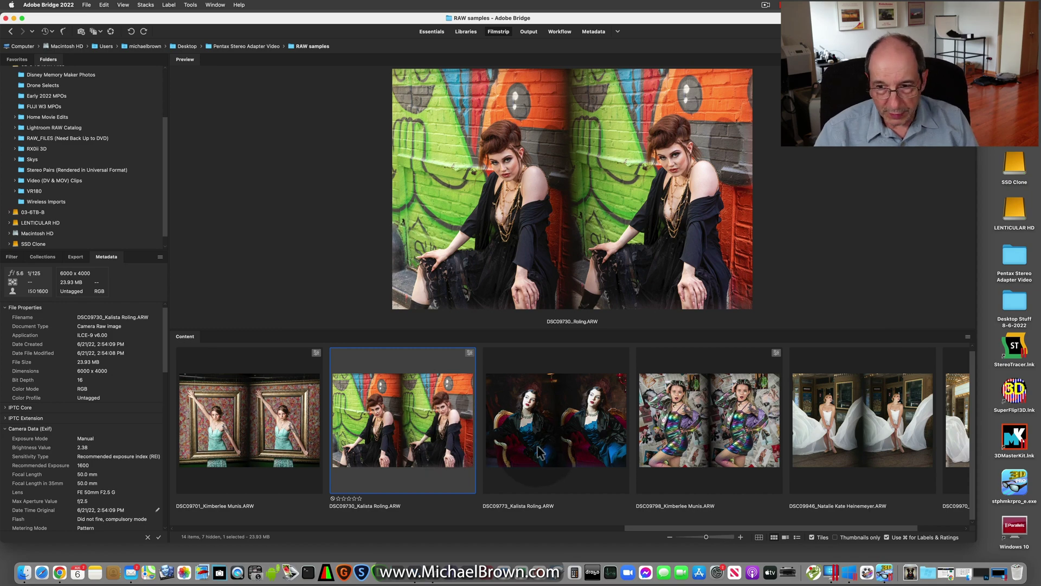
scroll(488, 428, right, 3)
super+click(874, 445)
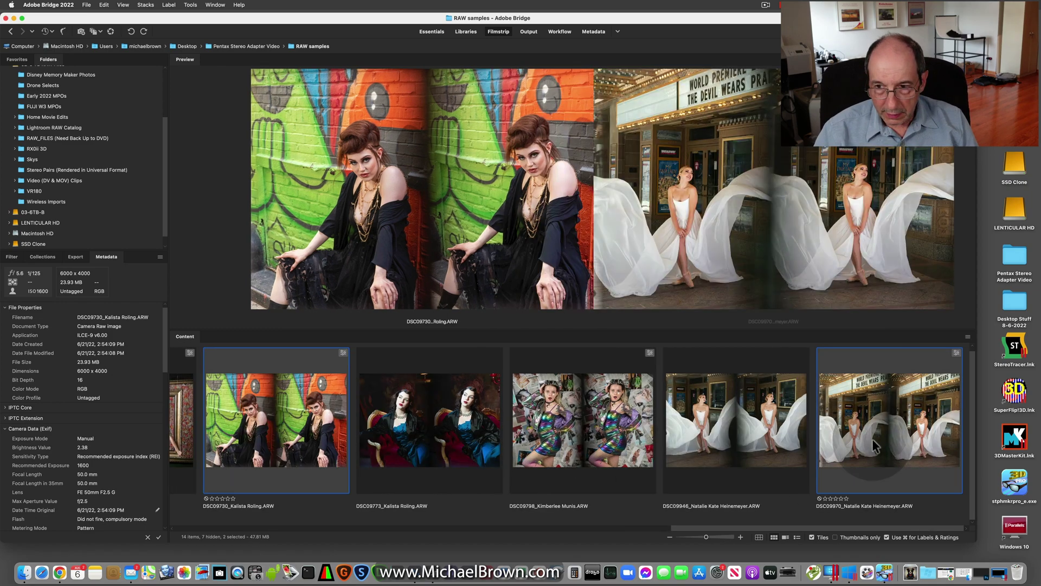
scroll(552, 447, left, 10)
scroll(552, 447, left, 6)
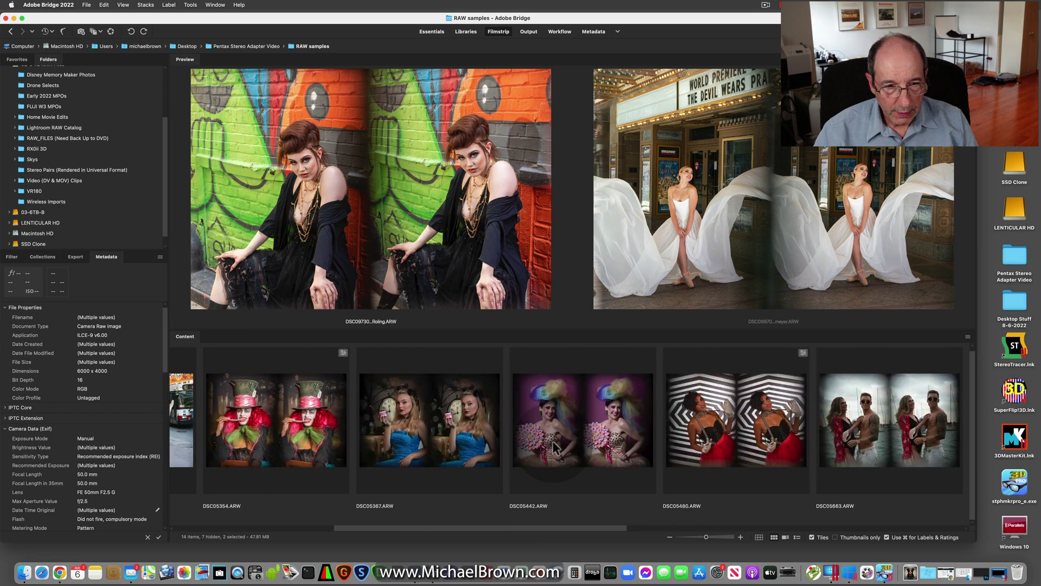
scroll(552, 440, left, 6)
scroll(552, 441, right, 6)
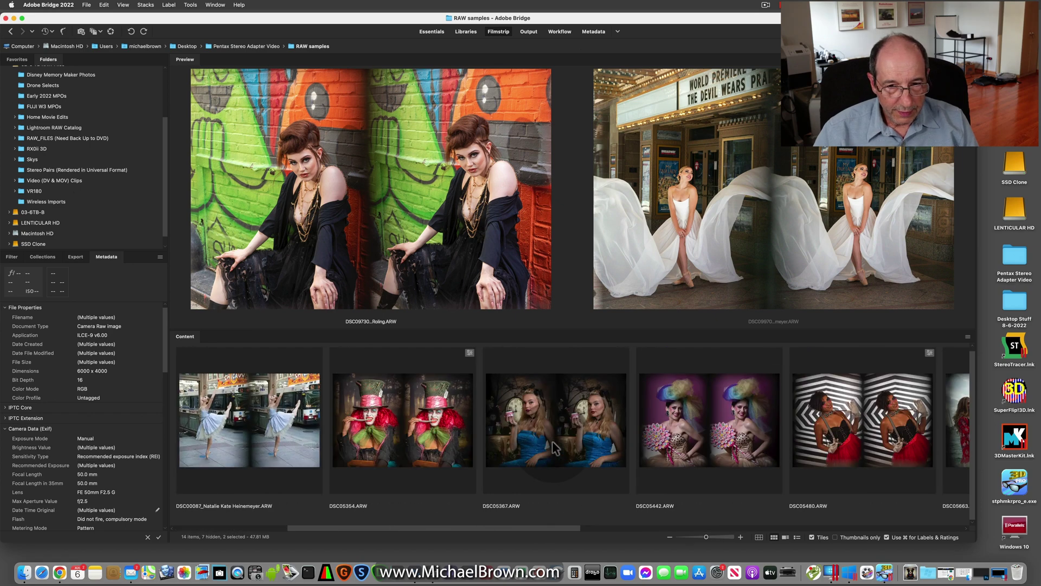
super+click(434, 446)
Open the three selected pairs in Camera Raw, select all images, and bring up Save Options.
right_click(433, 434)
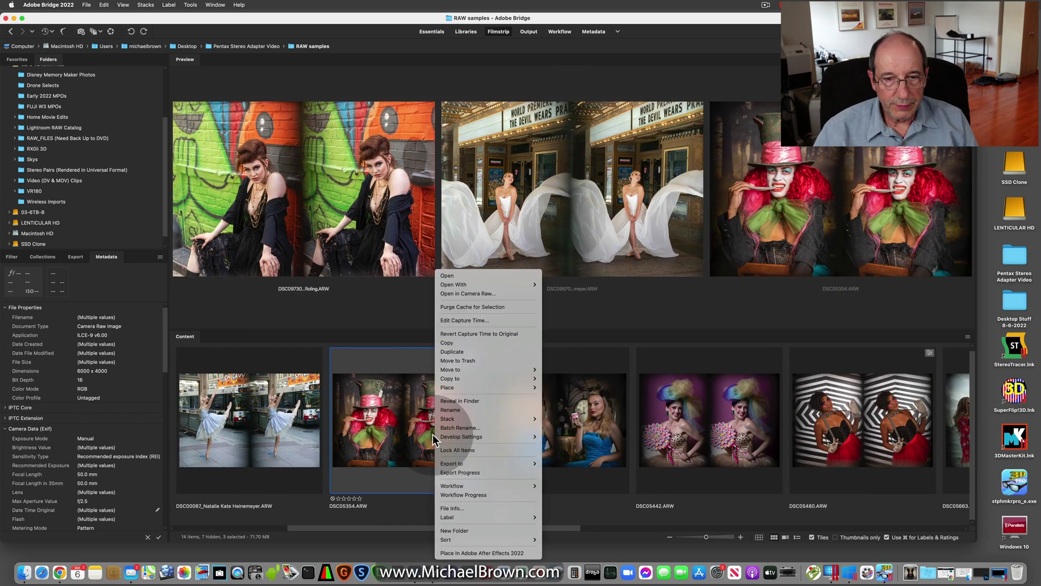
click(465, 295)
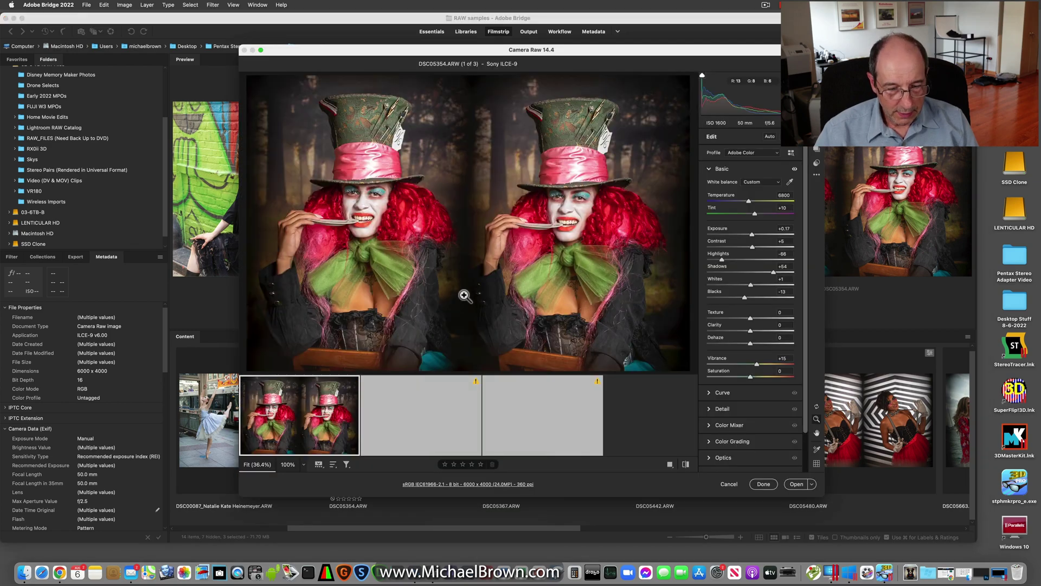
key(super+a)
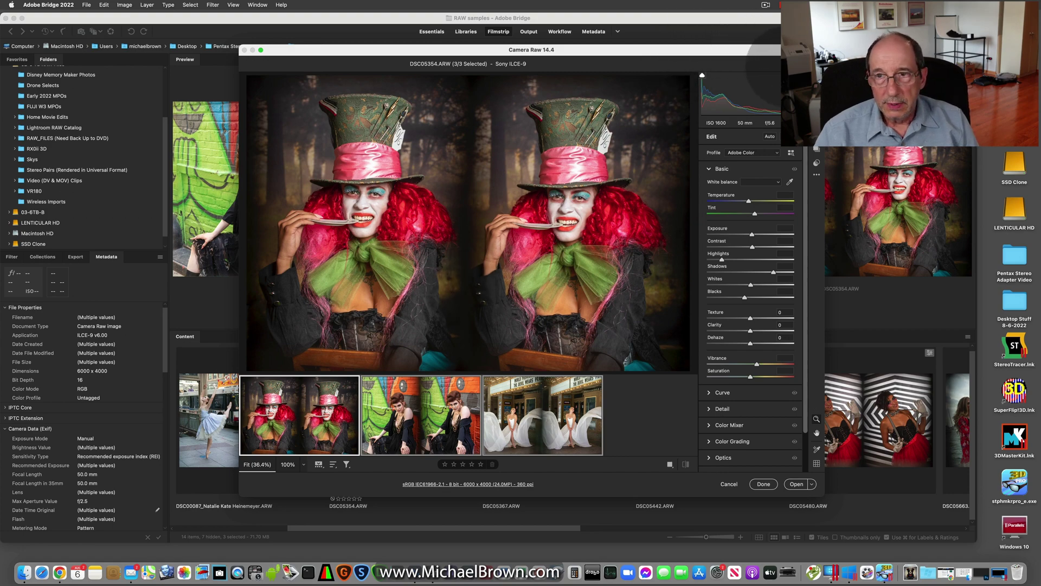
key(super+s)
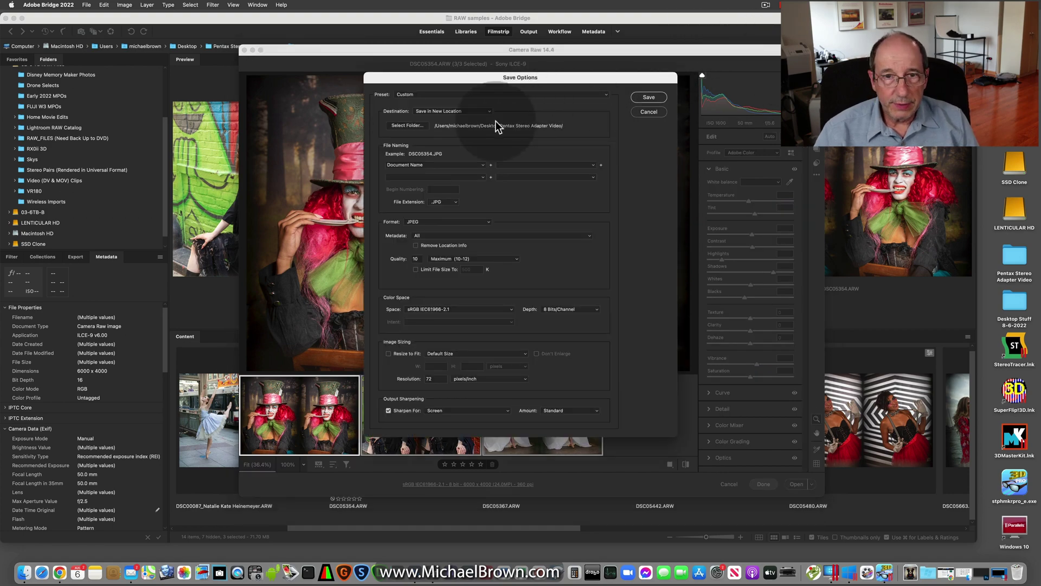
Create a 'JPGs' folder in Pentax Stereo Adapter Video and save the three JPEGs there.
click(416, 126)
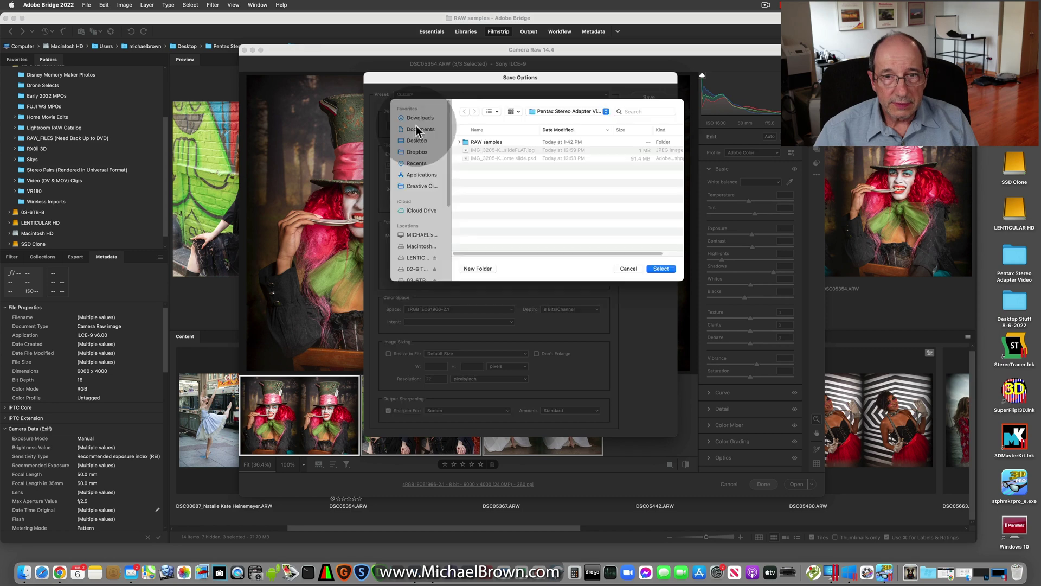
click(561, 112)
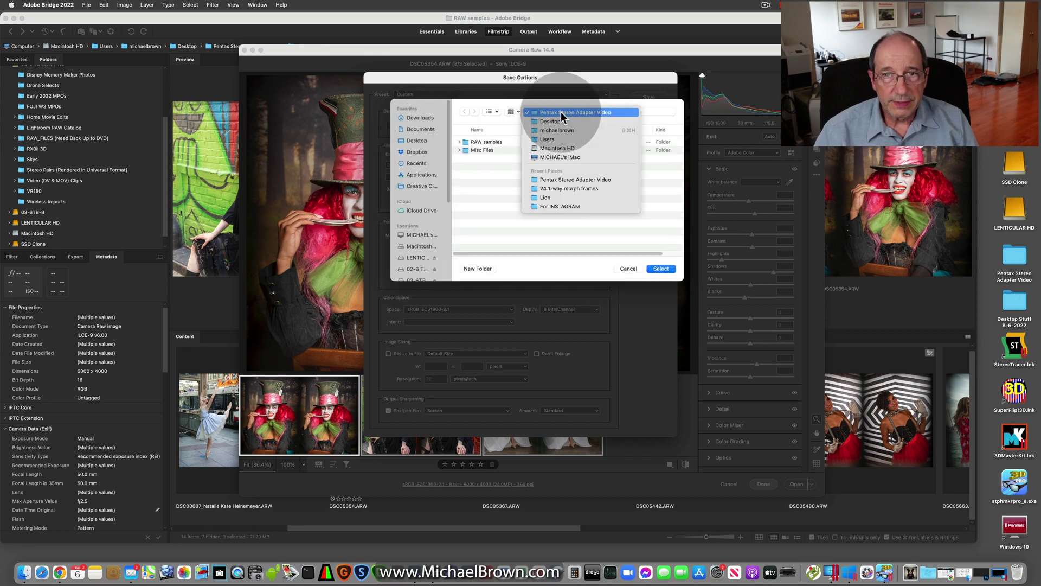
click(561, 111)
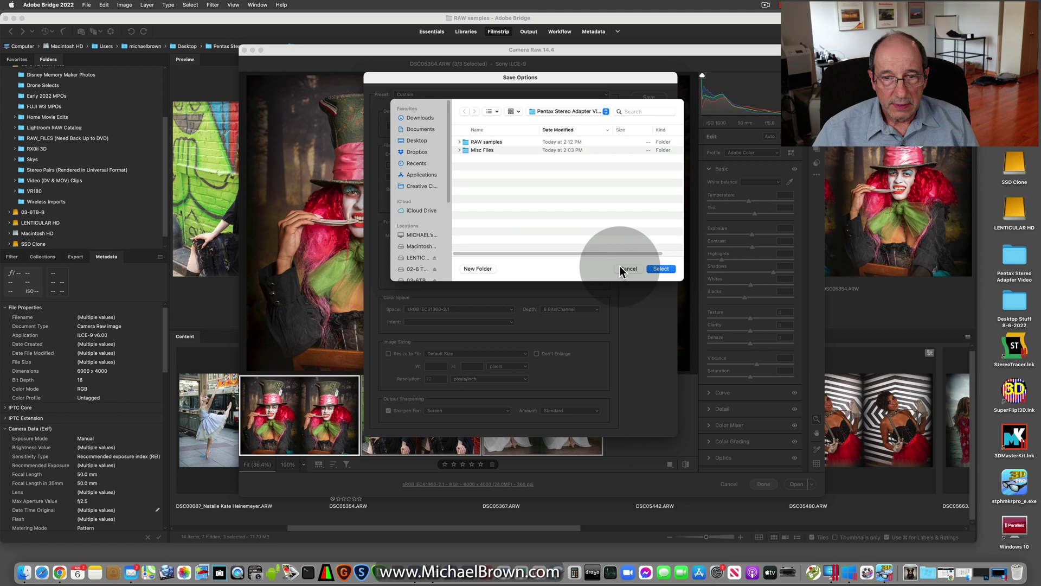
click(477, 268)
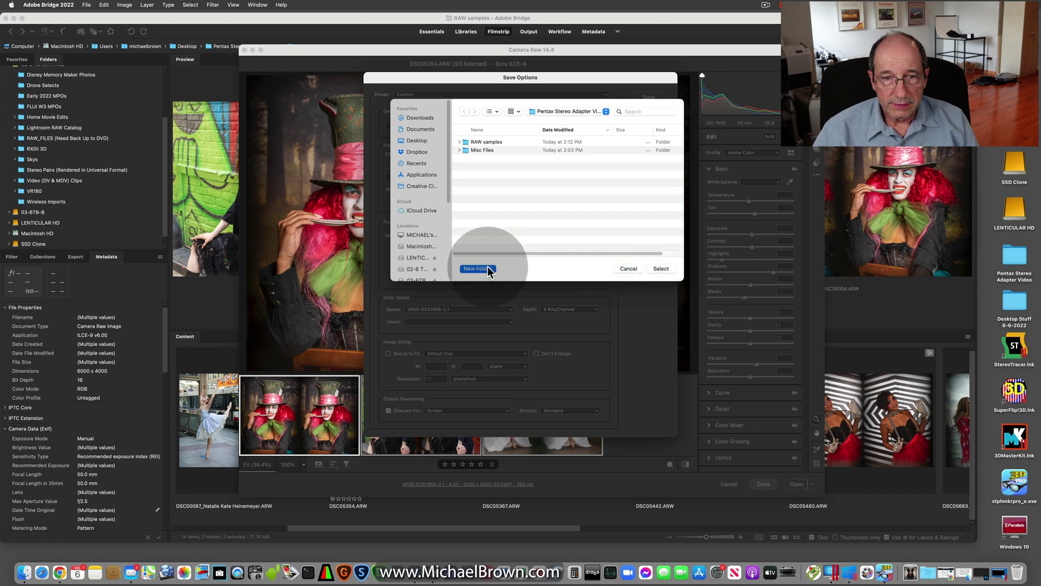
text(JPGs)
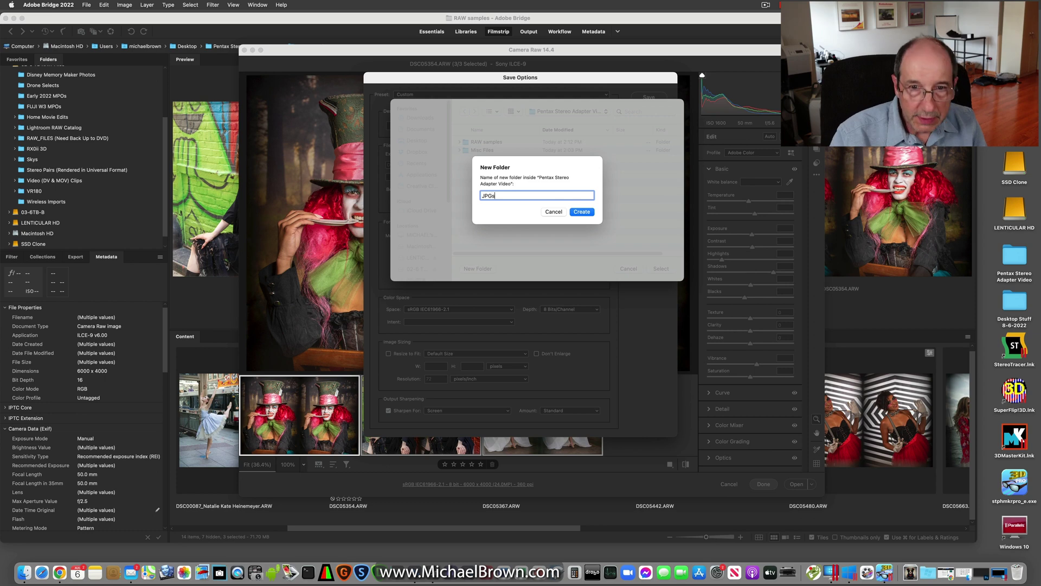
click(578, 212)
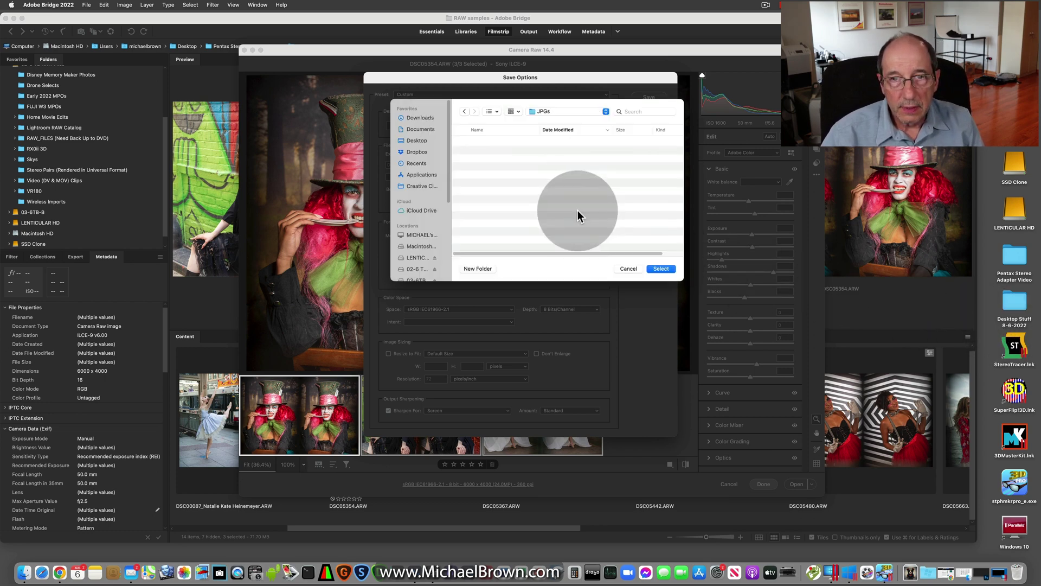
click(661, 269)
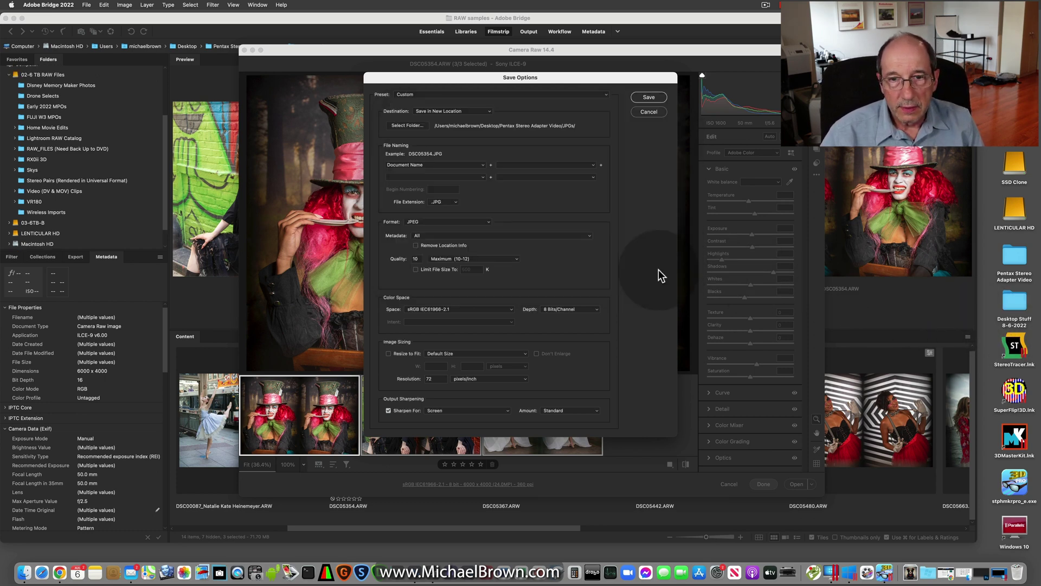
click(649, 98)
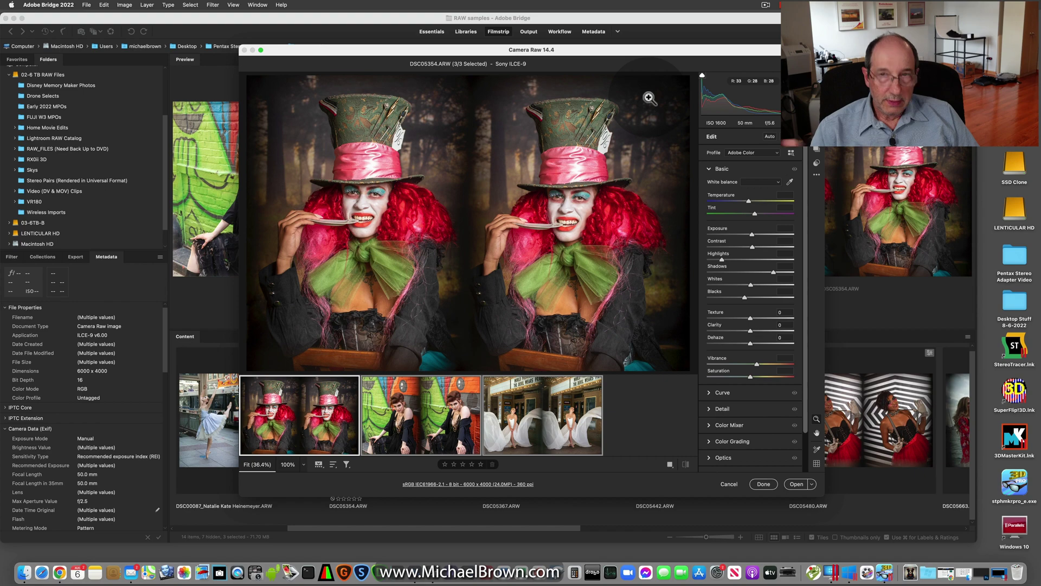
Close Camera Raw, minimize Bridge, and switch to the Windows 10 virtual machine.
click(765, 484)
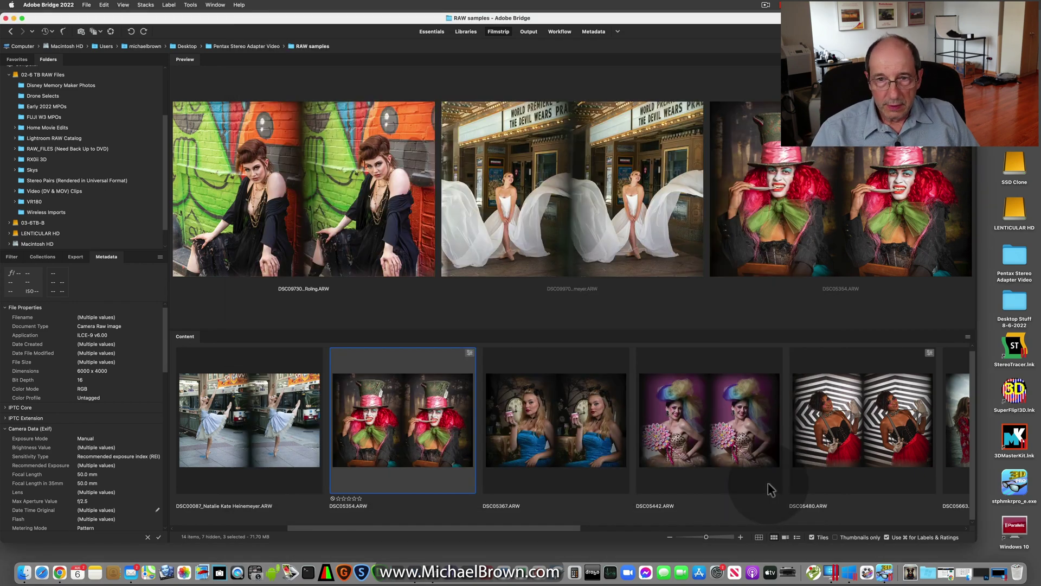
click(13, 18)
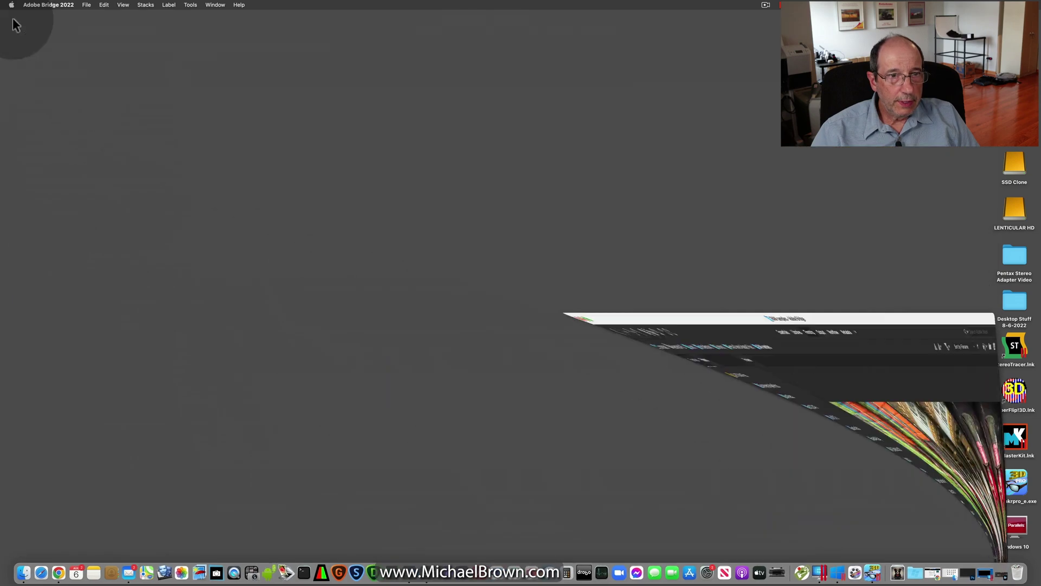
click(980, 572)
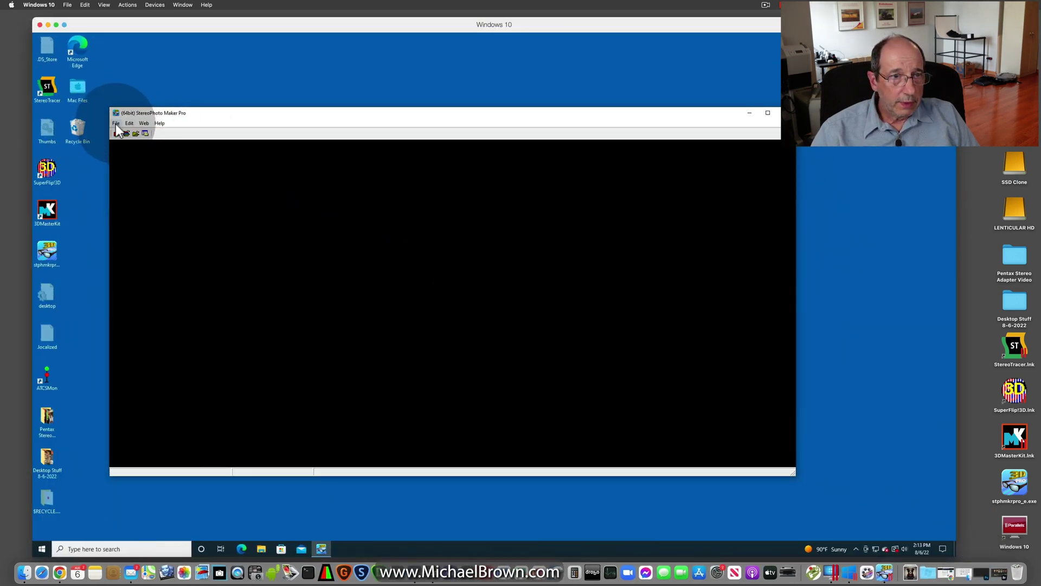
Use File > Open Stereo Image to load DSC05354 from the JPGs folder.
click(115, 123)
click(118, 129)
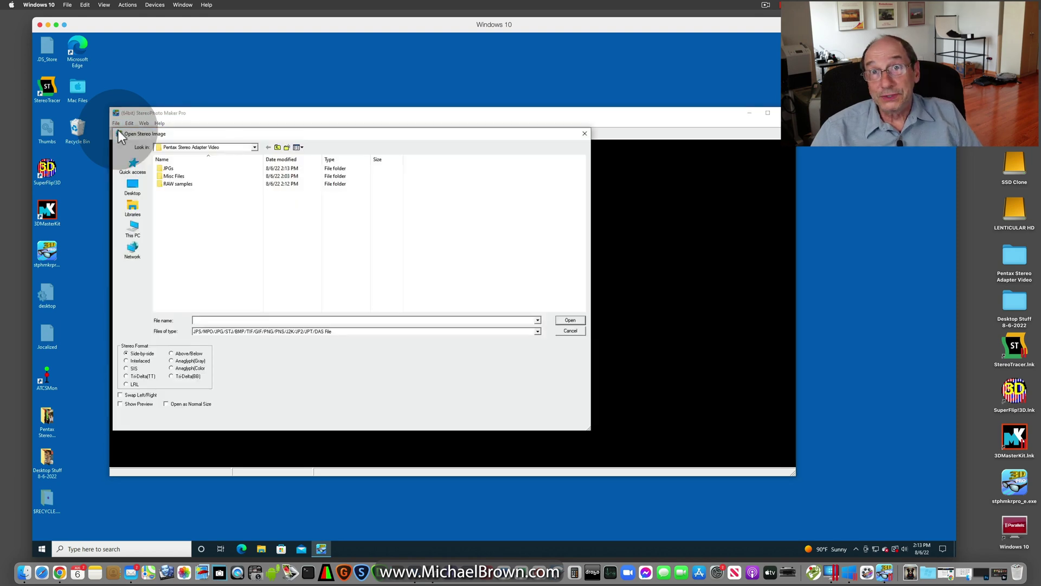
click(162, 170)
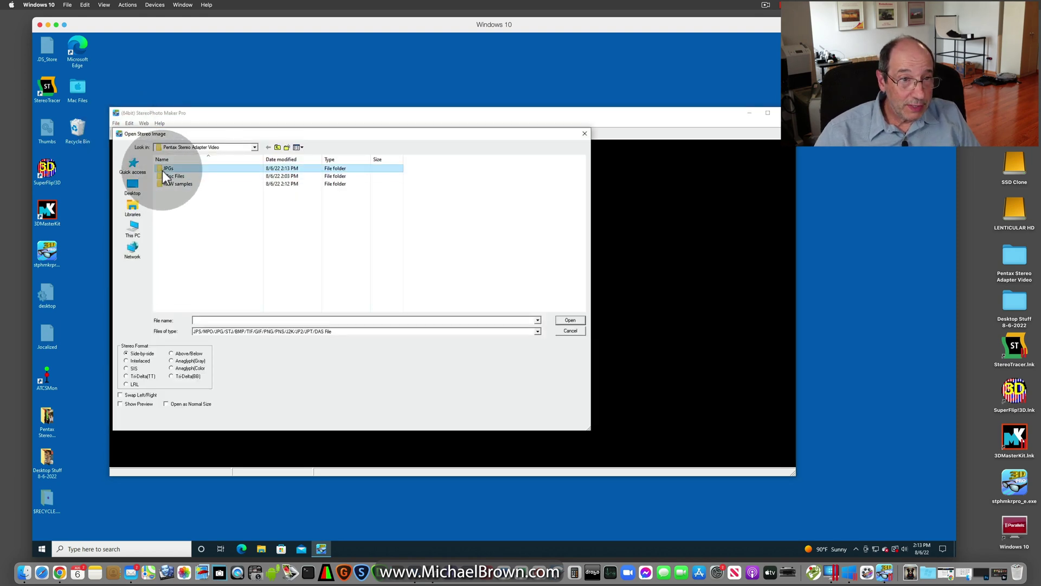
double_click(161, 170)
double_click(168, 168)
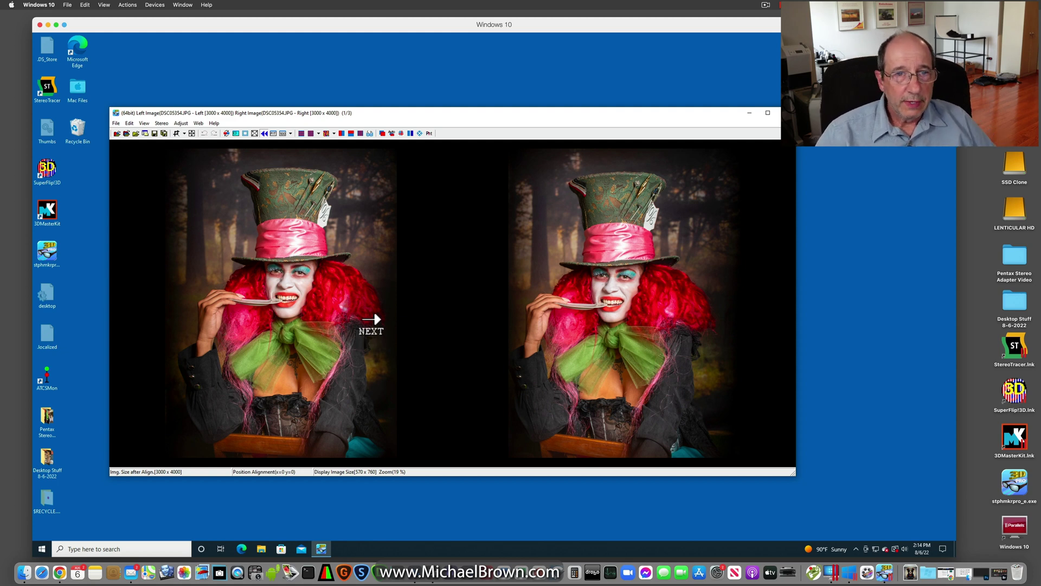
Show DSC05354 as a red/cyan anaglyph, auto-align it (offsets 188 and 54), and maximize the window.
click(310, 133)
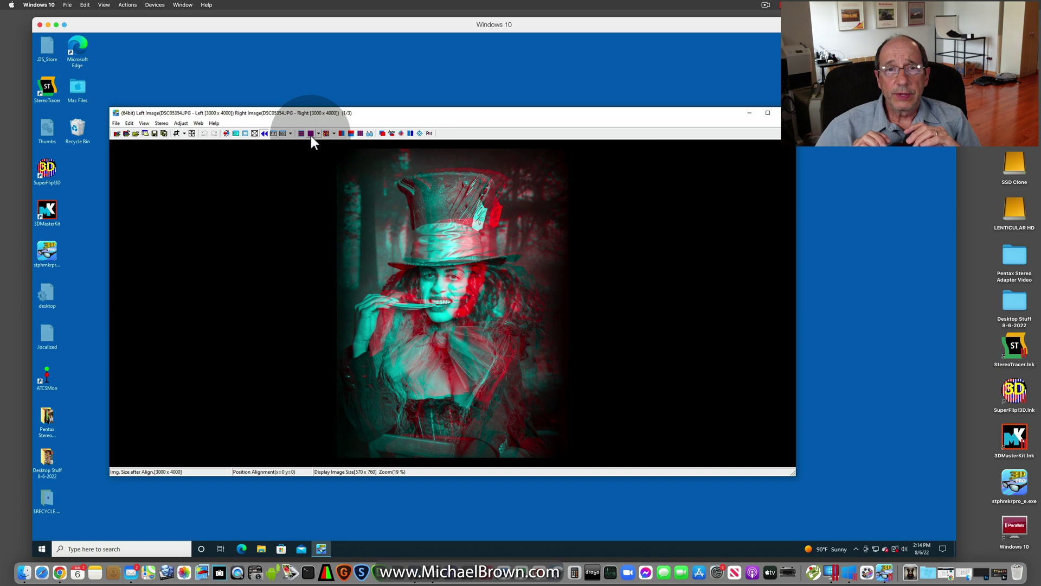
click(391, 133)
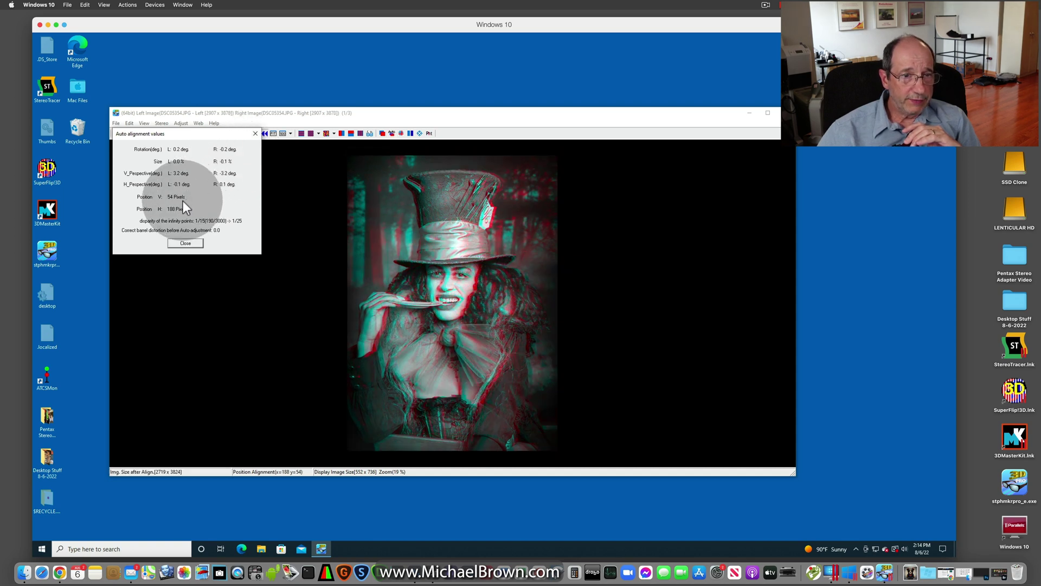
click(187, 242)
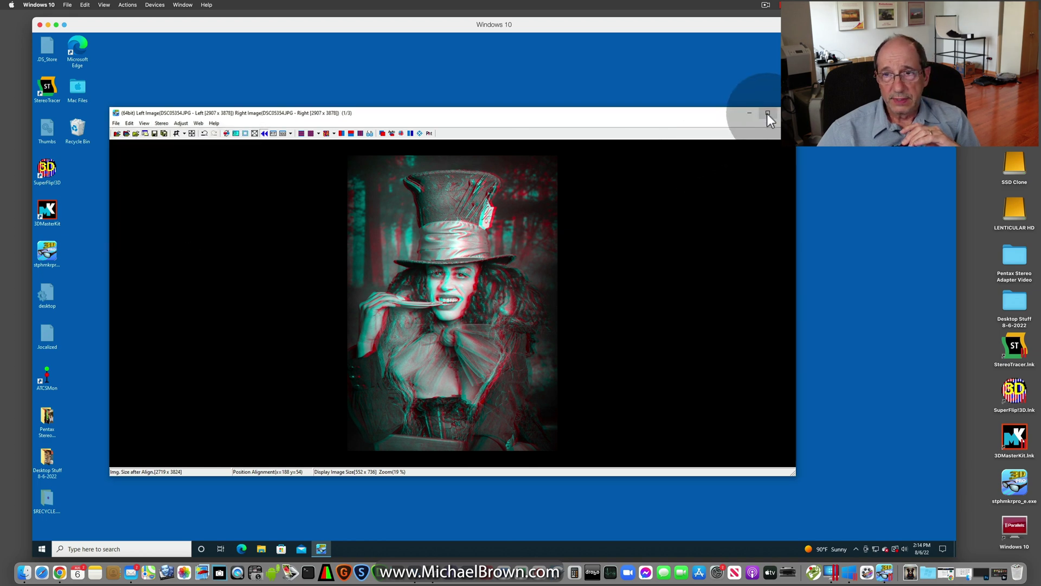
click(768, 114)
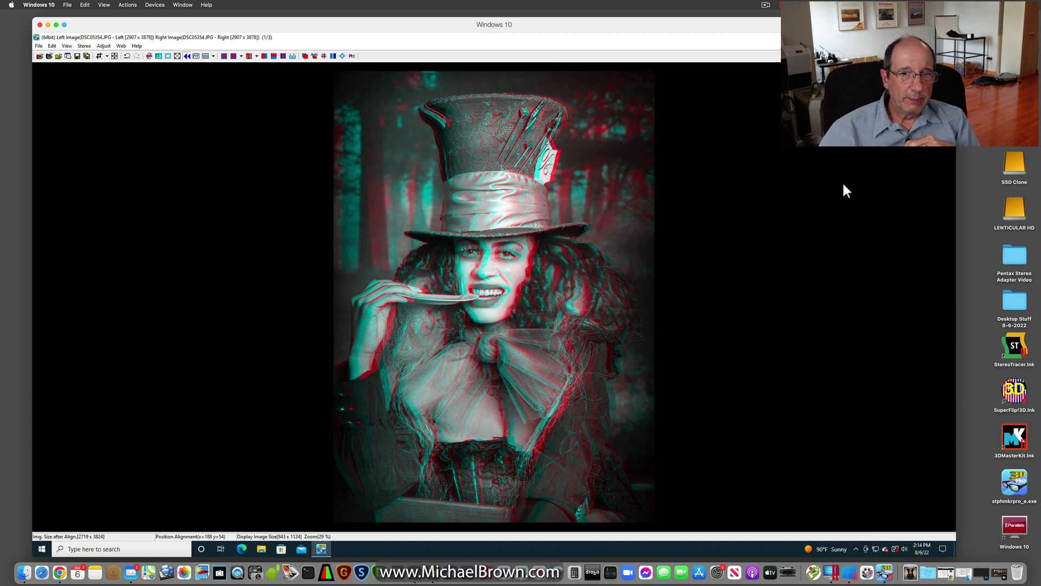
Crop the Mad Hatter anaglyph with a 4:6 free-cropping ratio to 2348 x 3524 pixels.
click(107, 57)
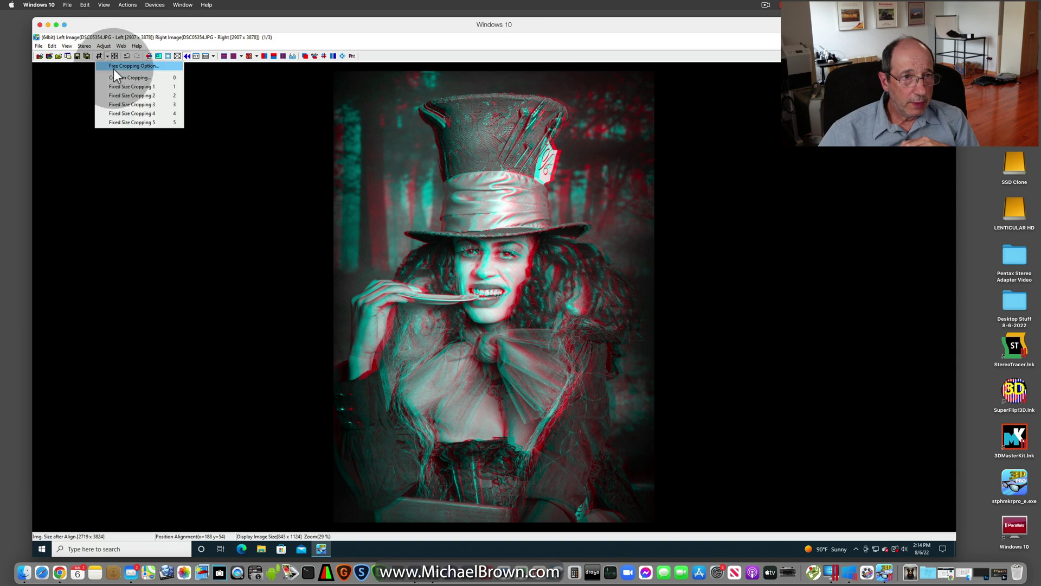
click(113, 66)
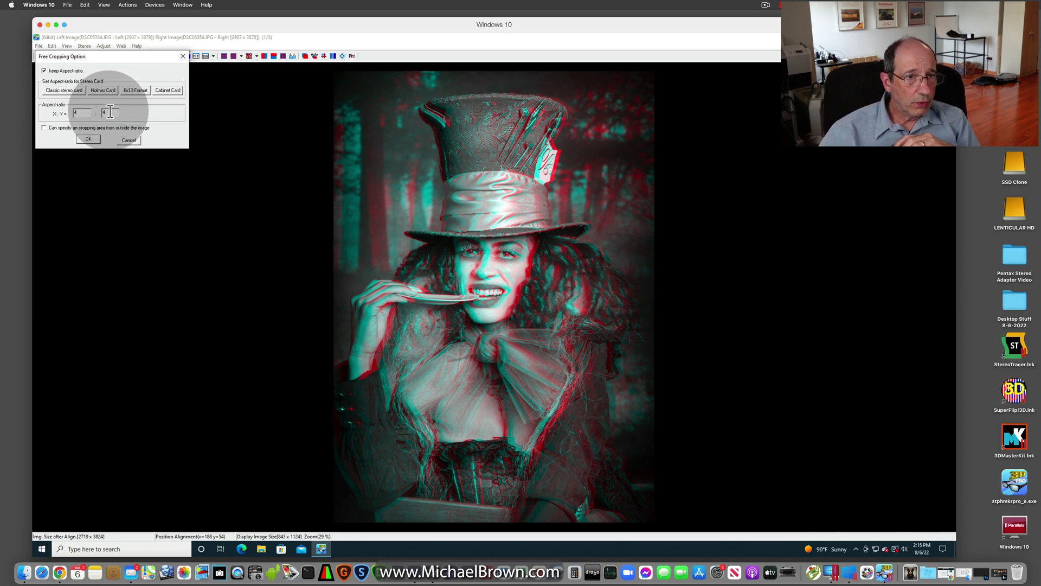
text(6)
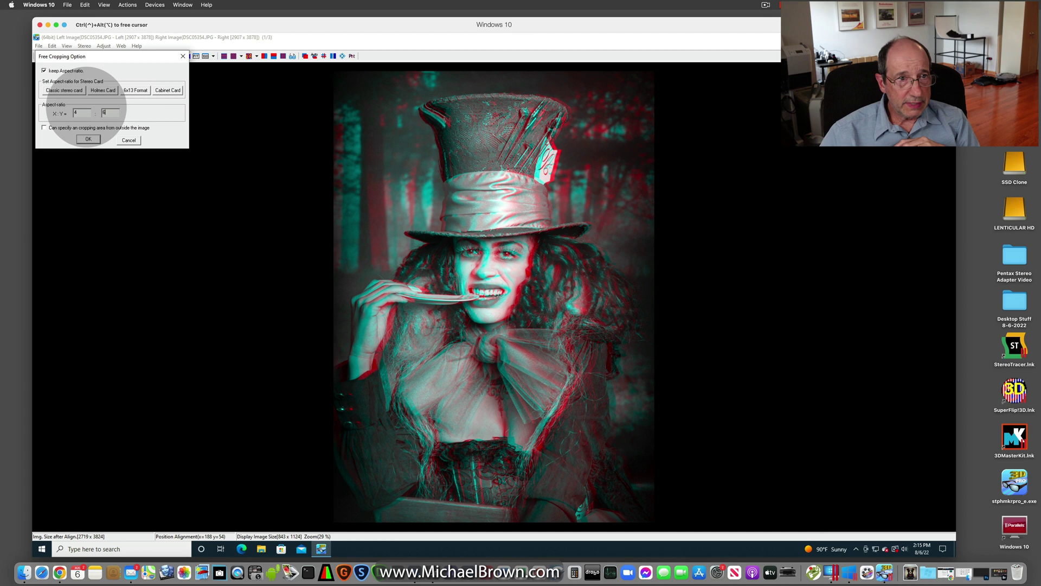
click(88, 139)
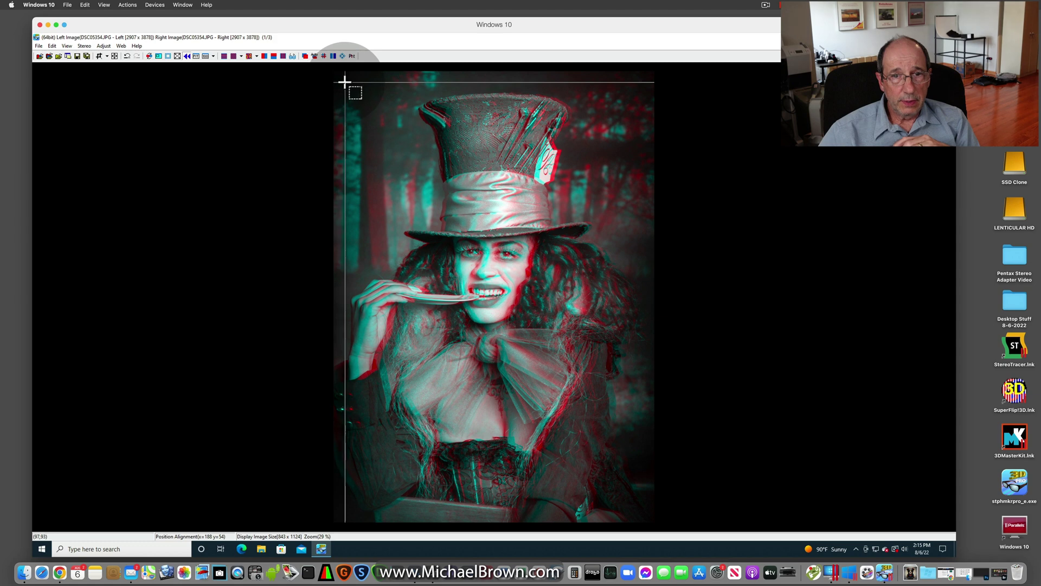
drag(345, 82, 613, 474)
double_click(612, 475)
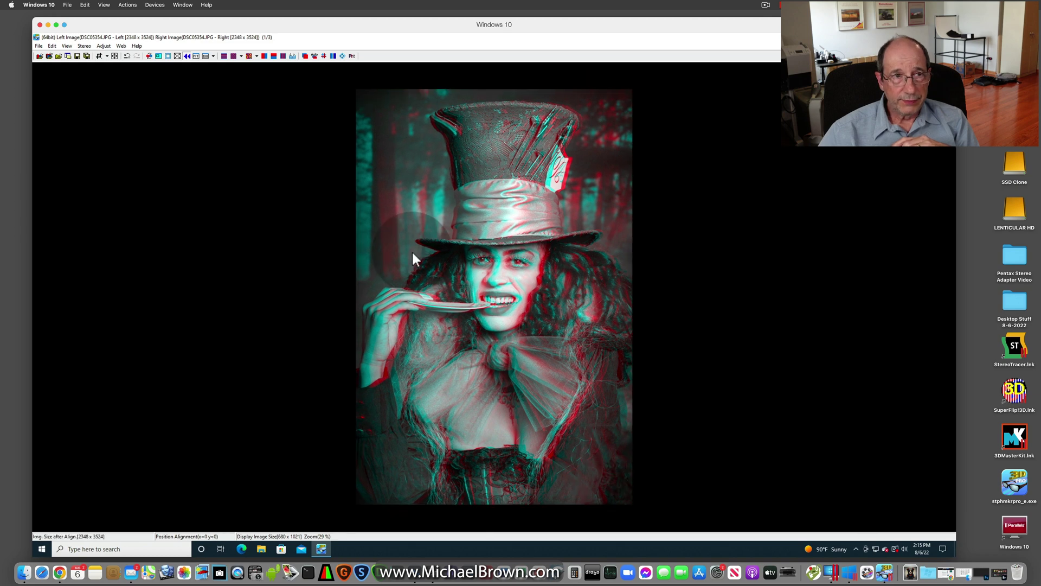
Use Easy Adjustment to set the Mad Hatter pair's horizontal position offset to 101.
click(106, 47)
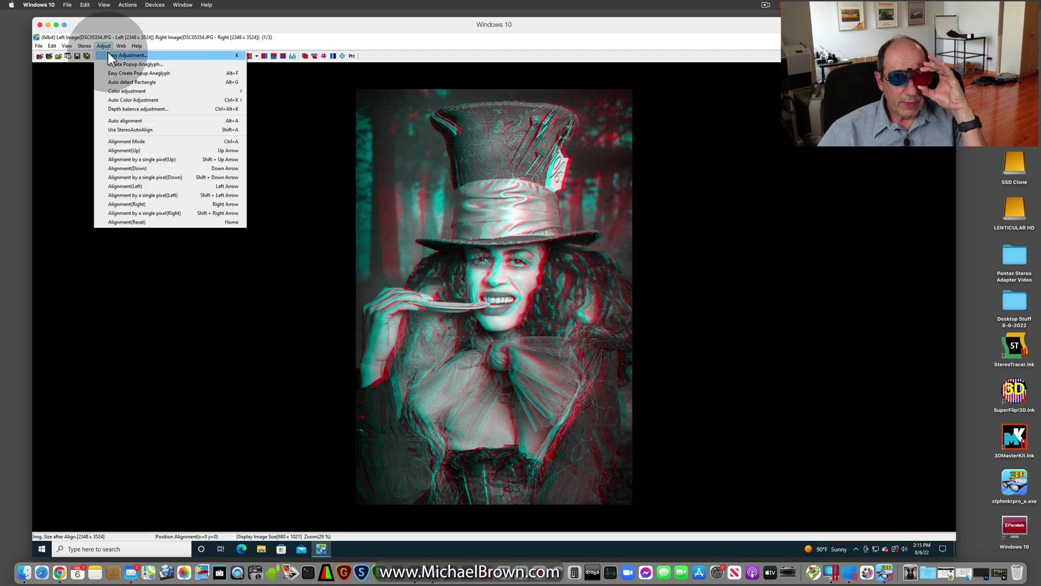
click(109, 56)
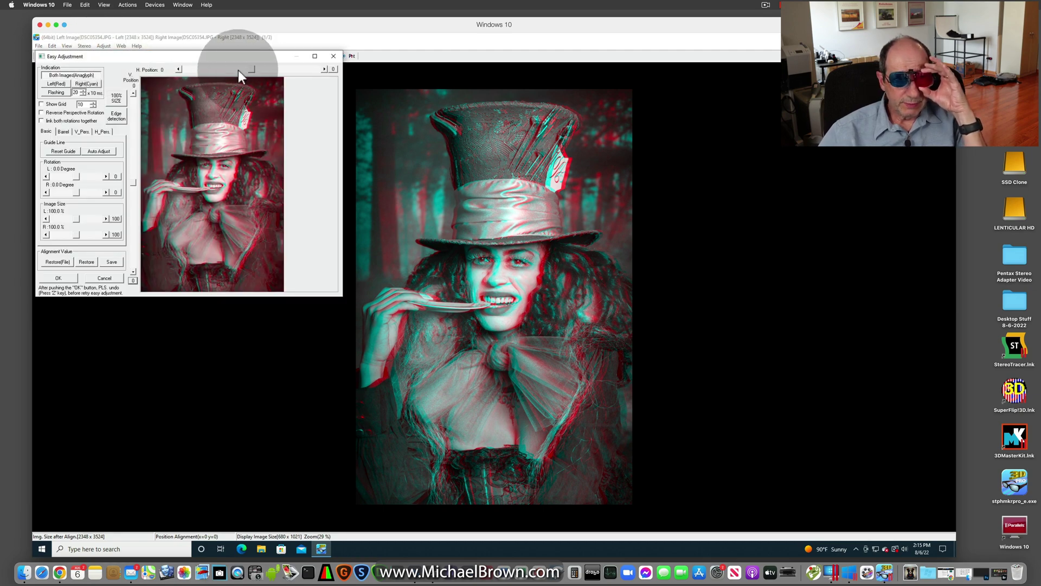
drag(252, 69, 256, 72)
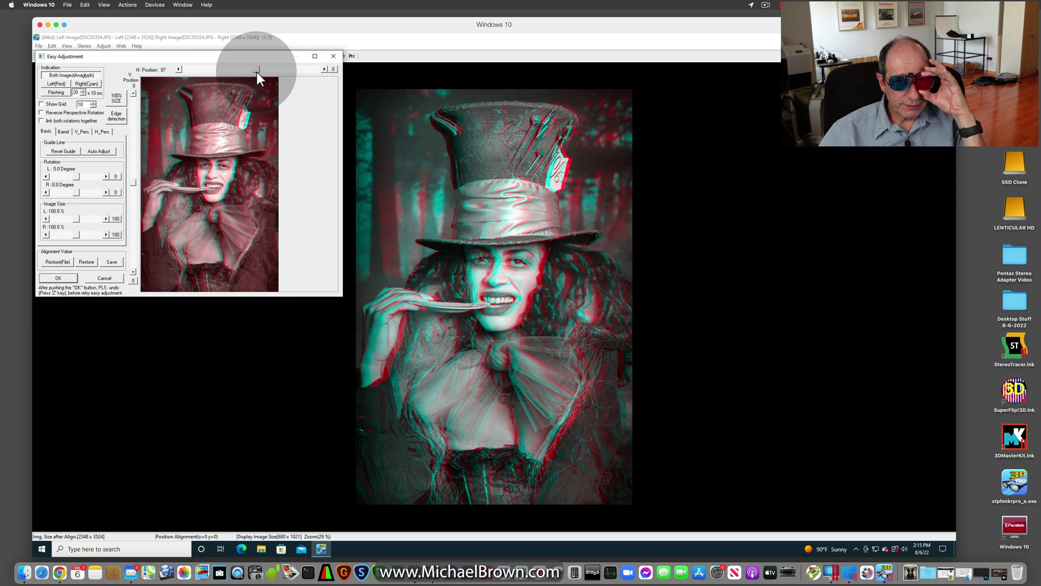
drag(256, 72, 257, 74)
click(74, 274)
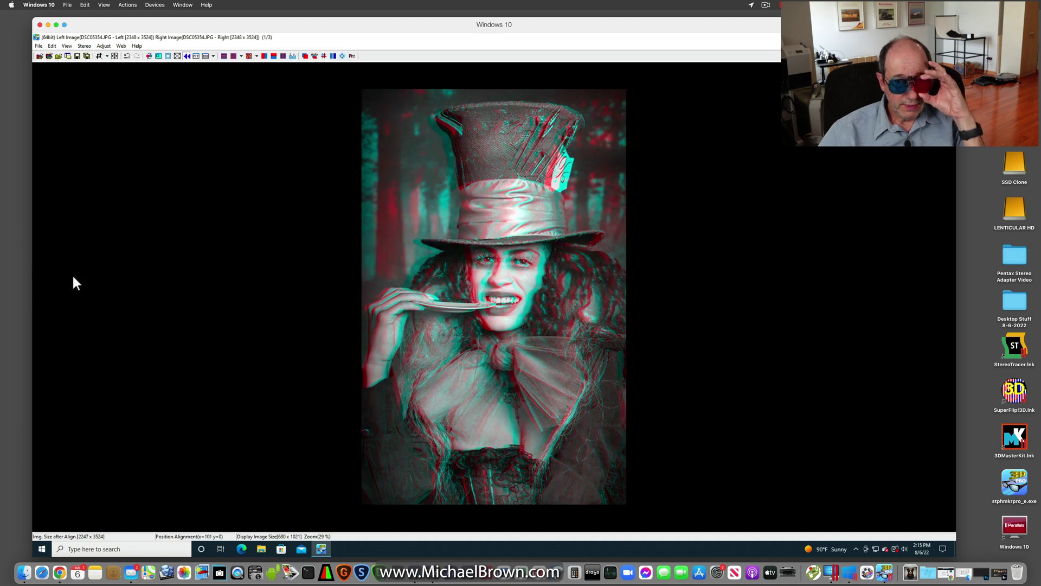
click(37, 46)
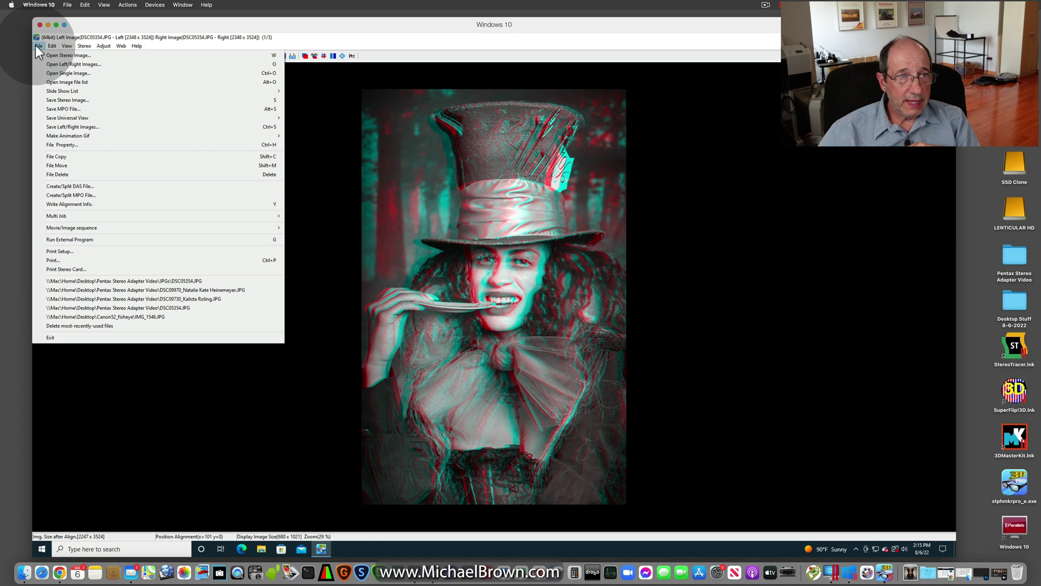
click(366, 31)
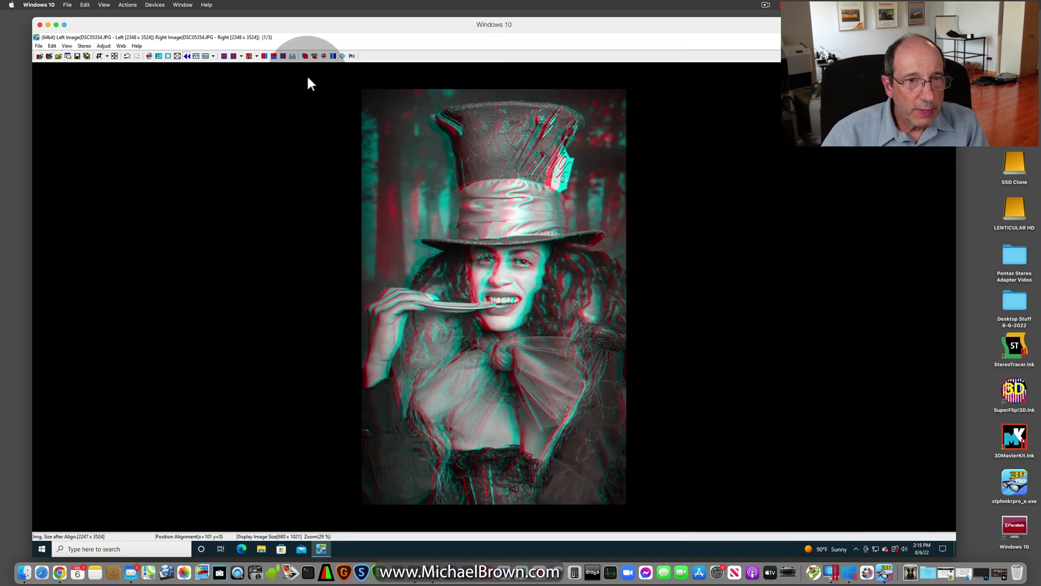
Switch to the side-by-side colour view and save the pair as DSC05354.mpo.
click(265, 57)
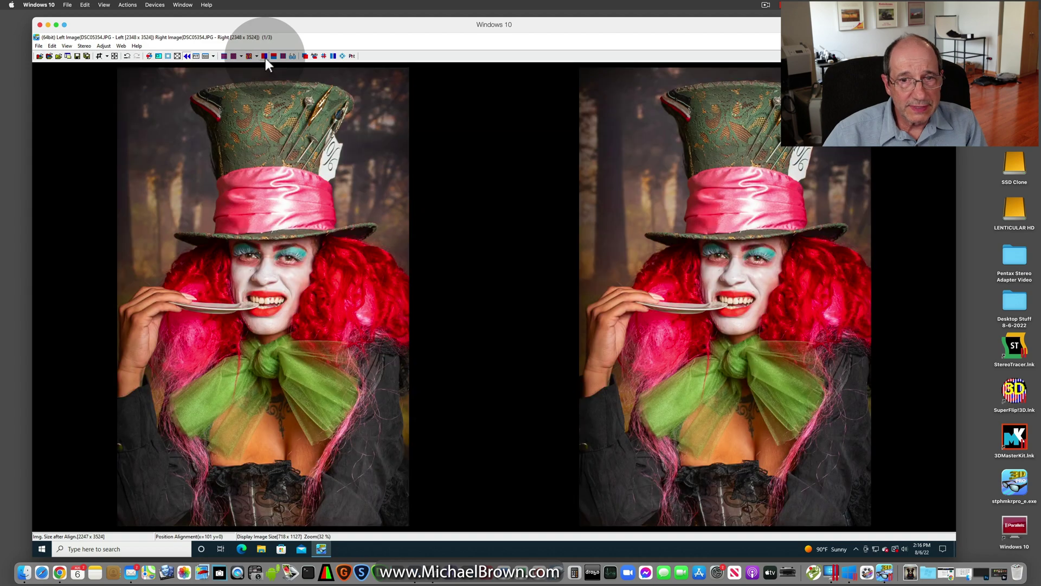
click(40, 46)
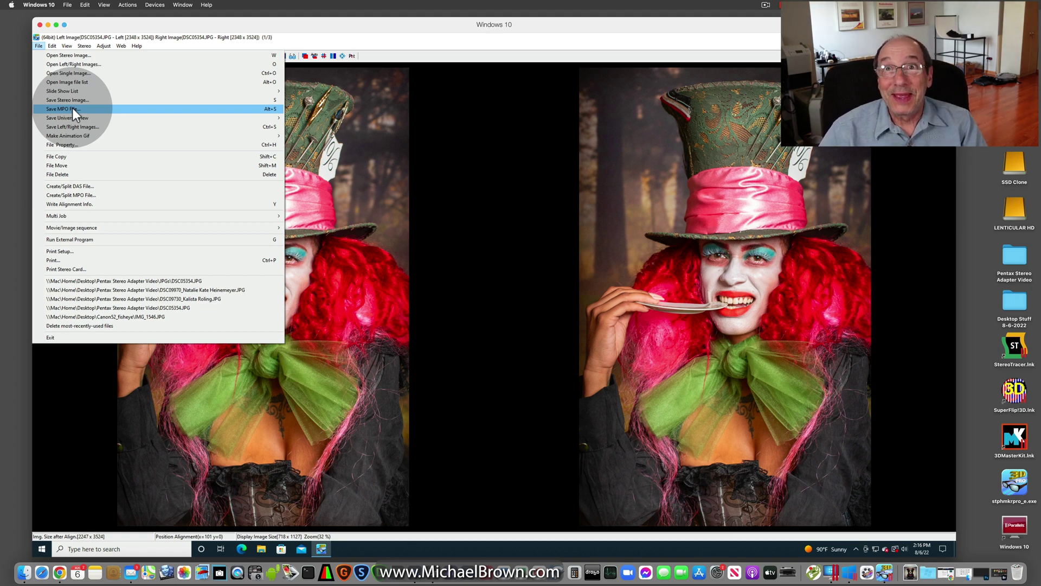
click(77, 108)
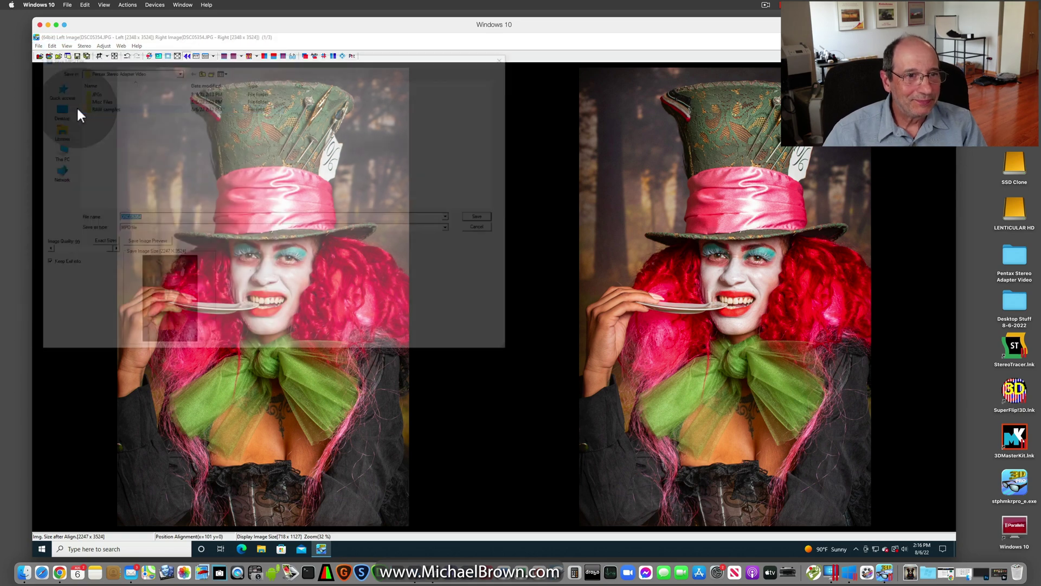
click(150, 217)
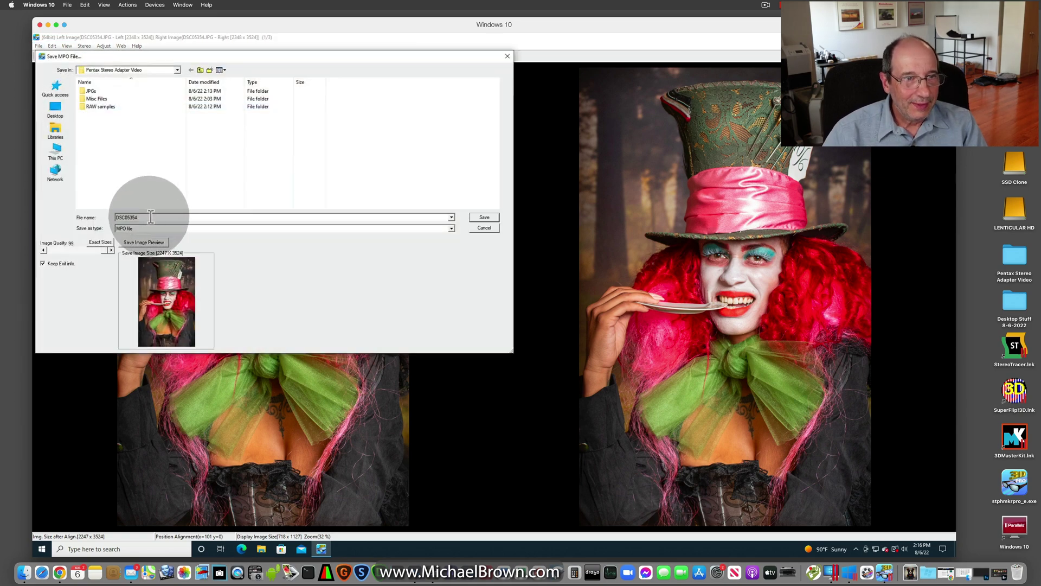
click(484, 218)
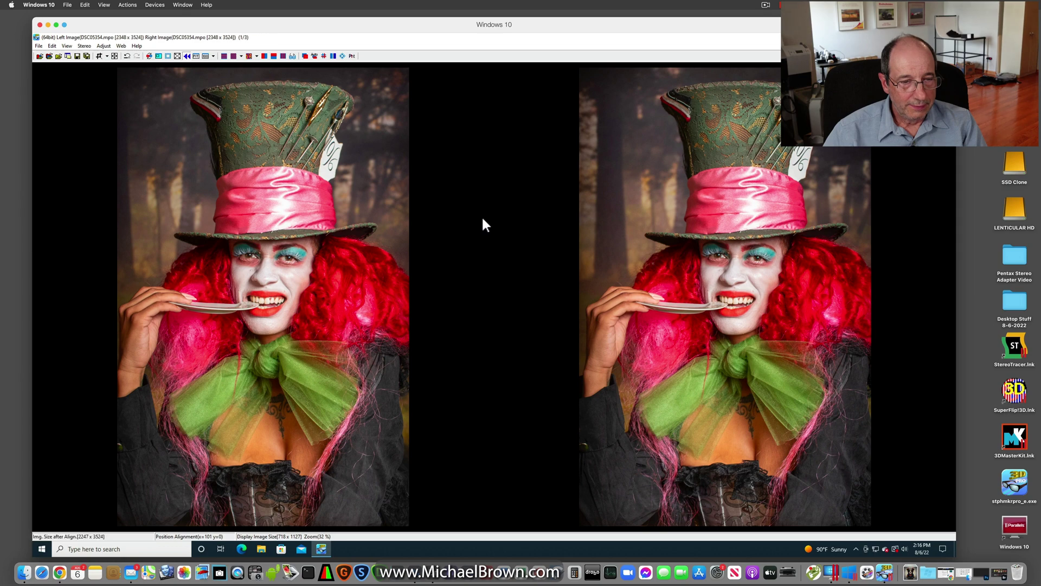
Open DSC09730, view it as a red/cyan anaglyph, and auto-align it (offsets 233, -78).
click(38, 45)
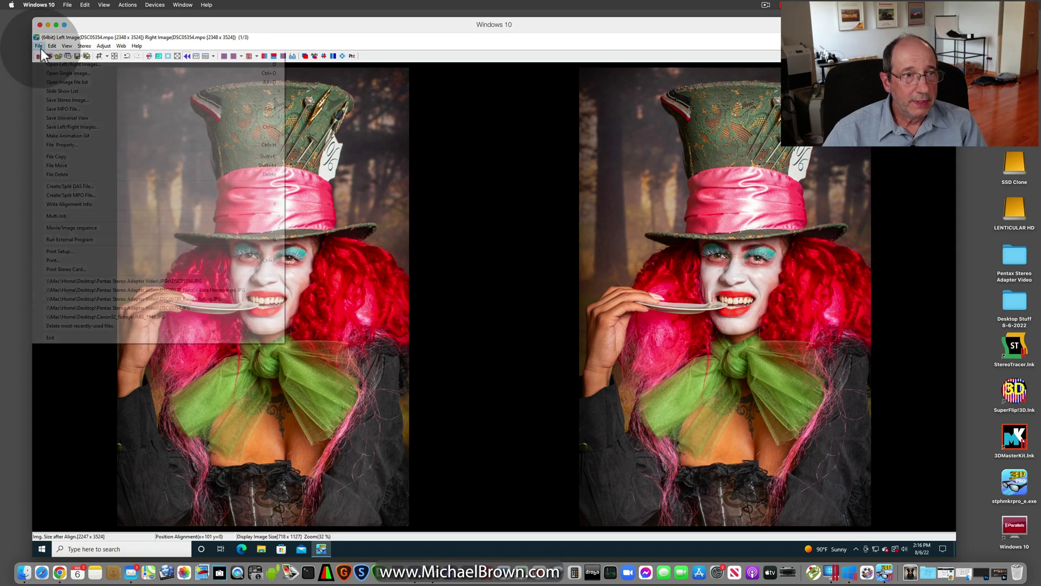
click(55, 55)
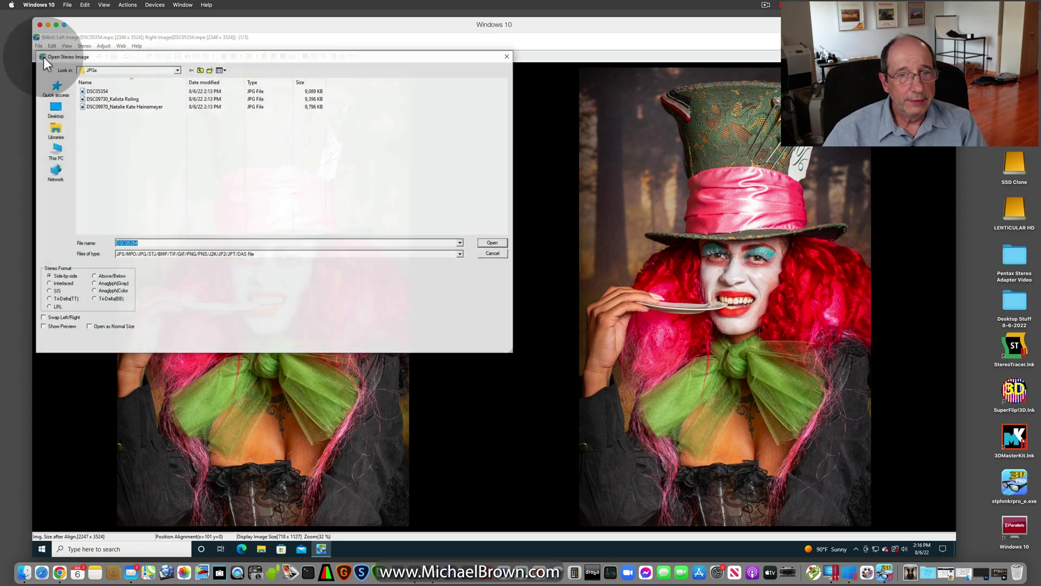
double_click(122, 98)
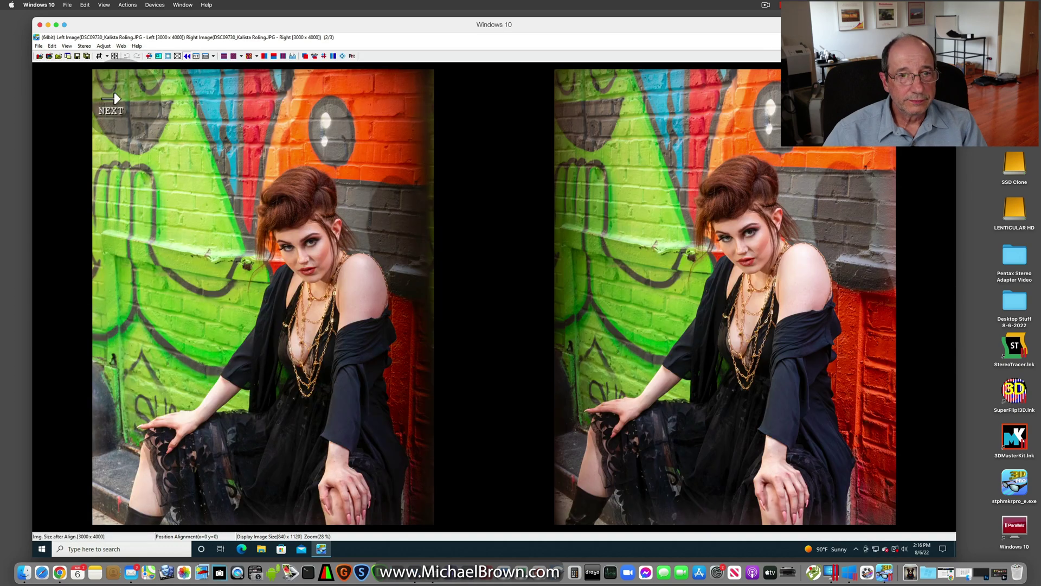
click(235, 55)
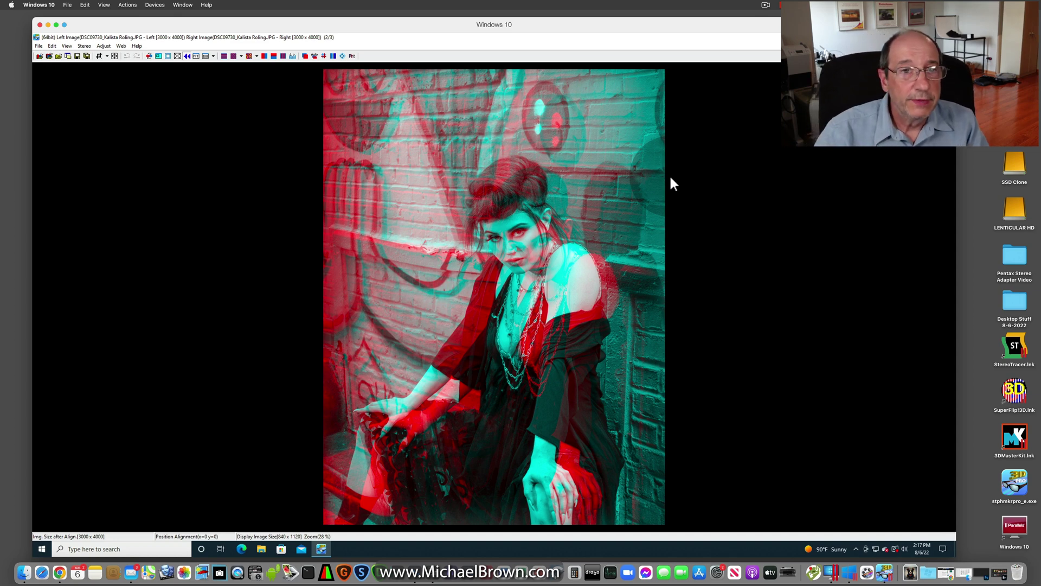
click(313, 57)
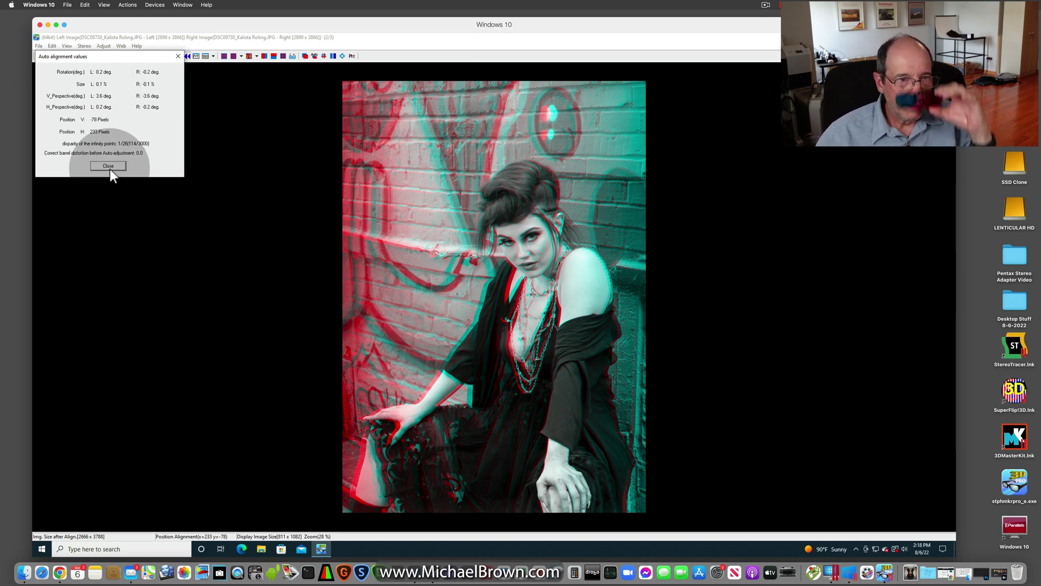
Crop the DSC09730 anaglyph around the seated woman to 2103 x 3157 pixels.
click(109, 166)
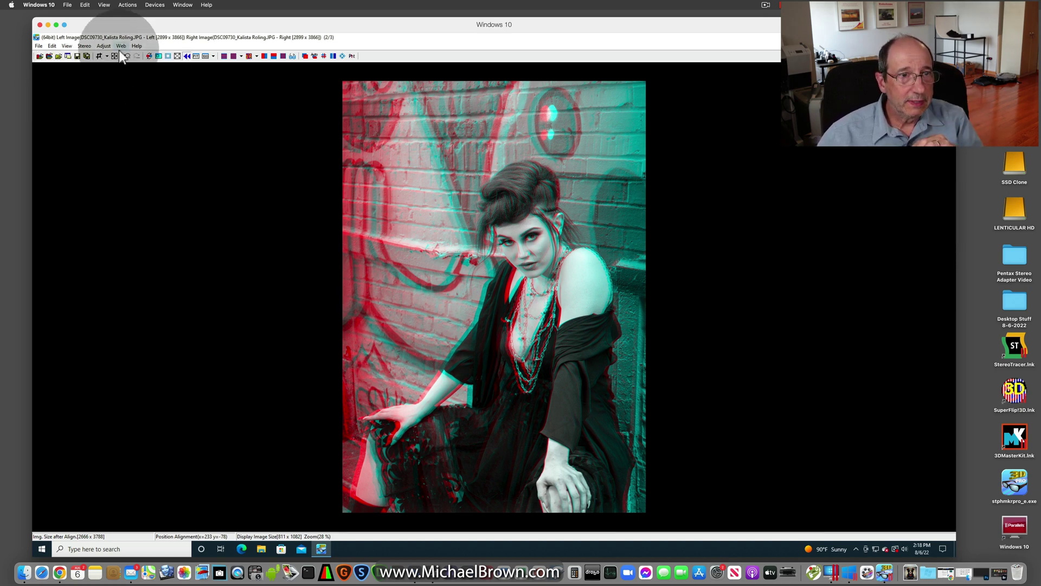
click(100, 56)
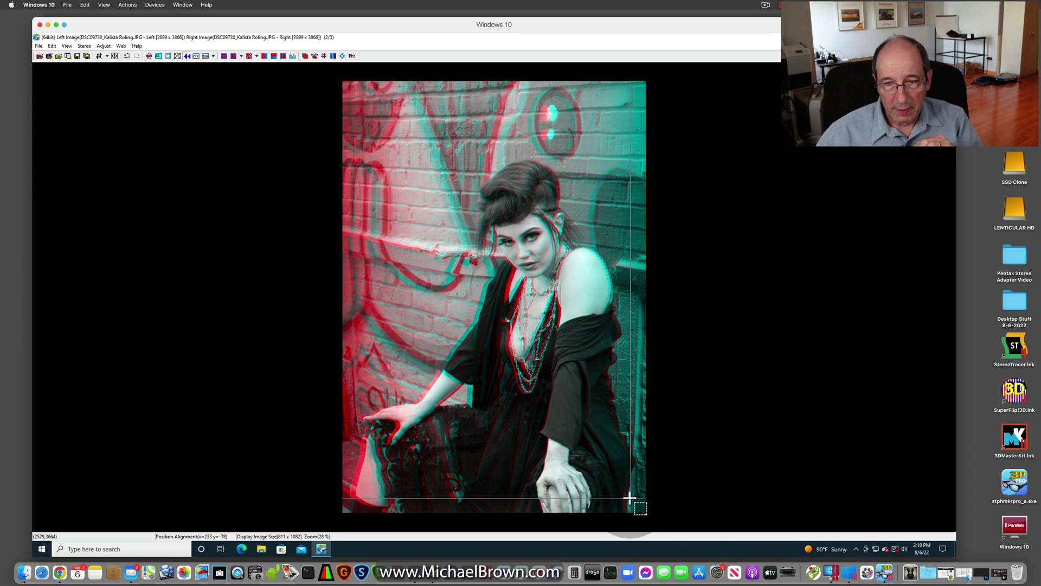
drag(627, 497, 327, 137)
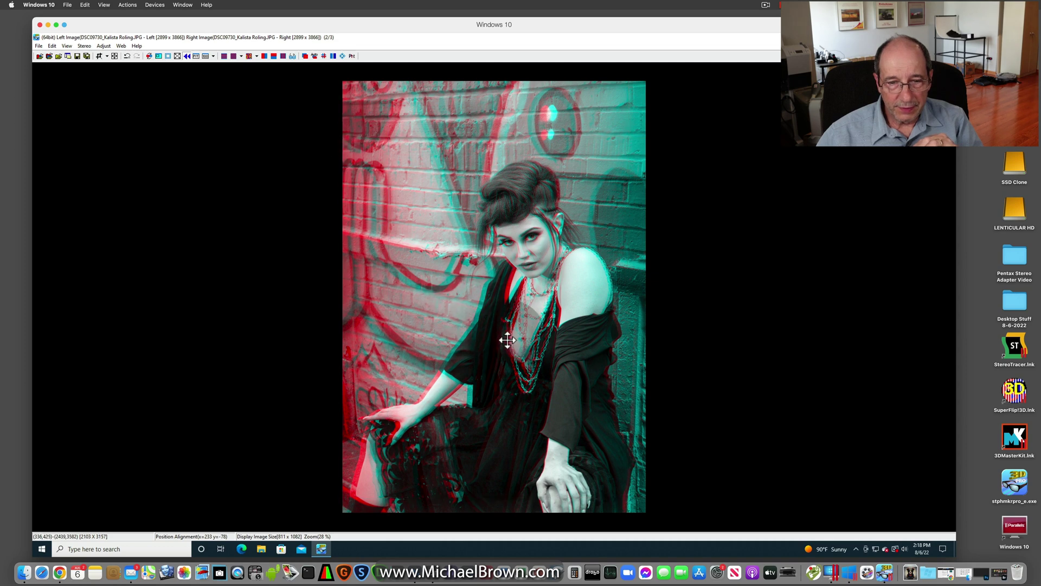
drag(508, 340, 508, 337)
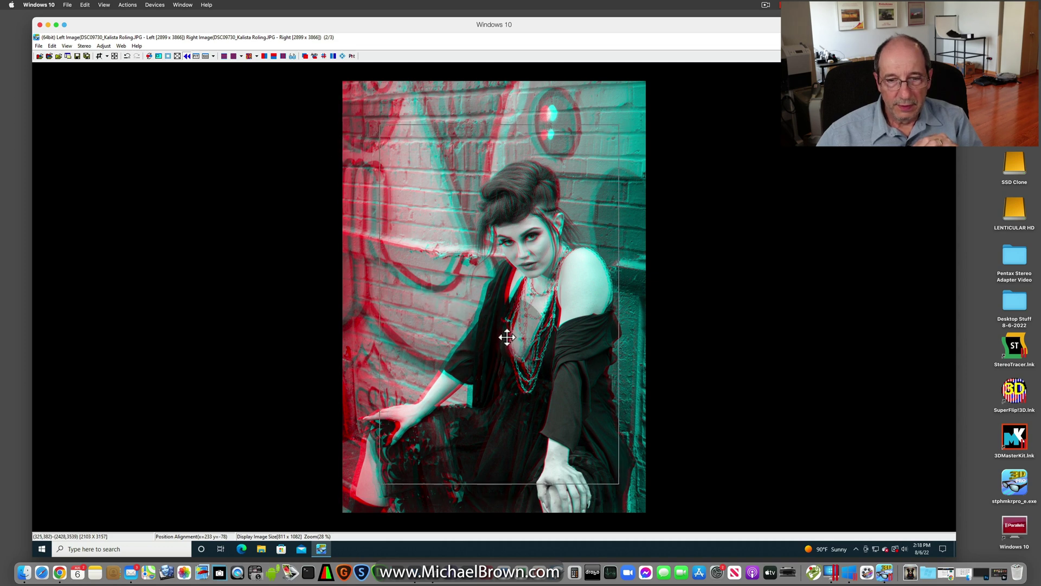
double_click(507, 337)
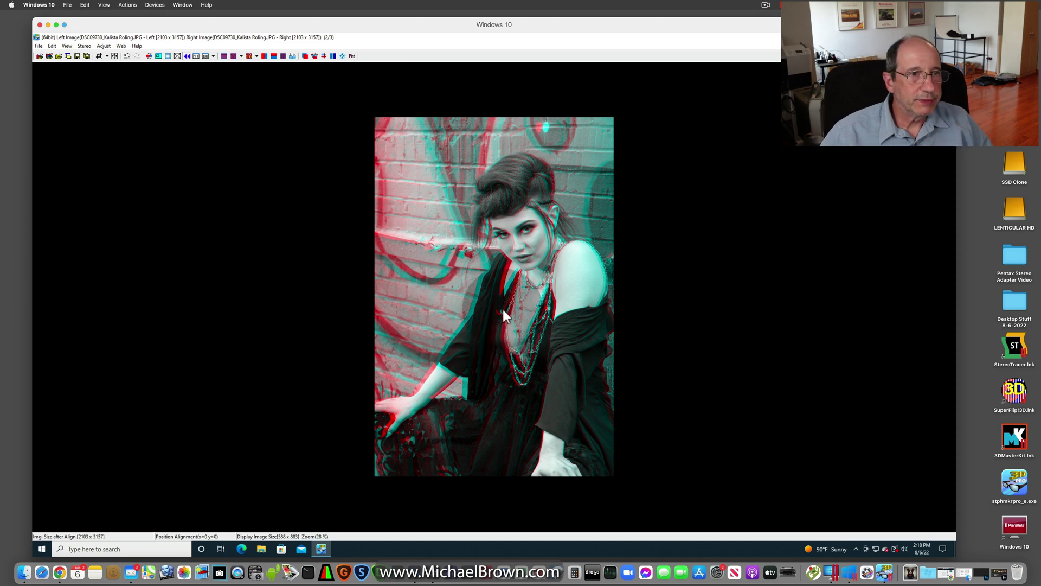
Save the cropped graffiti-wall anaglyph as an uncompressed TIFF named Analgyph.
click(39, 45)
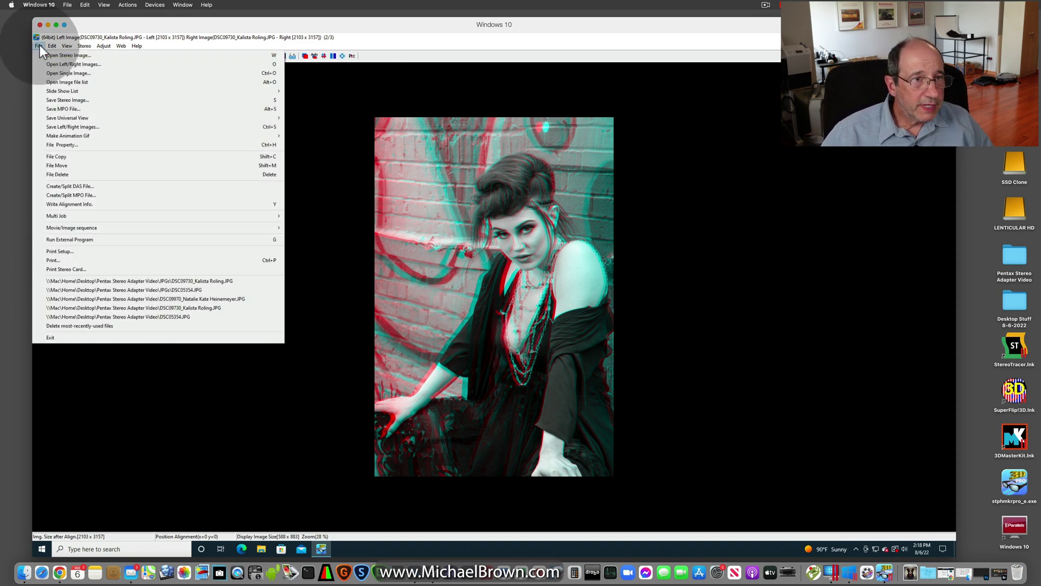
click(54, 99)
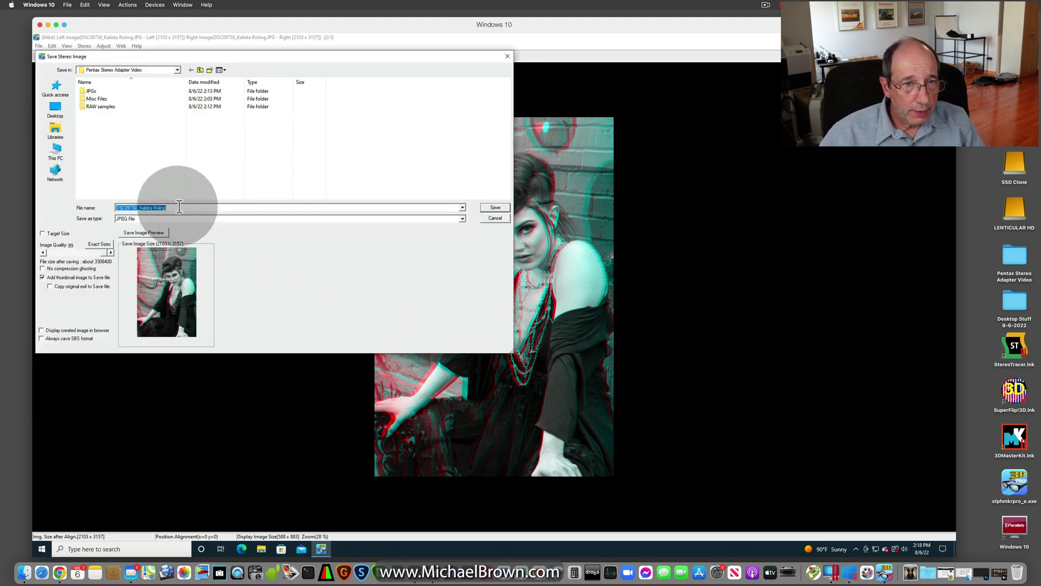
click(178, 208)
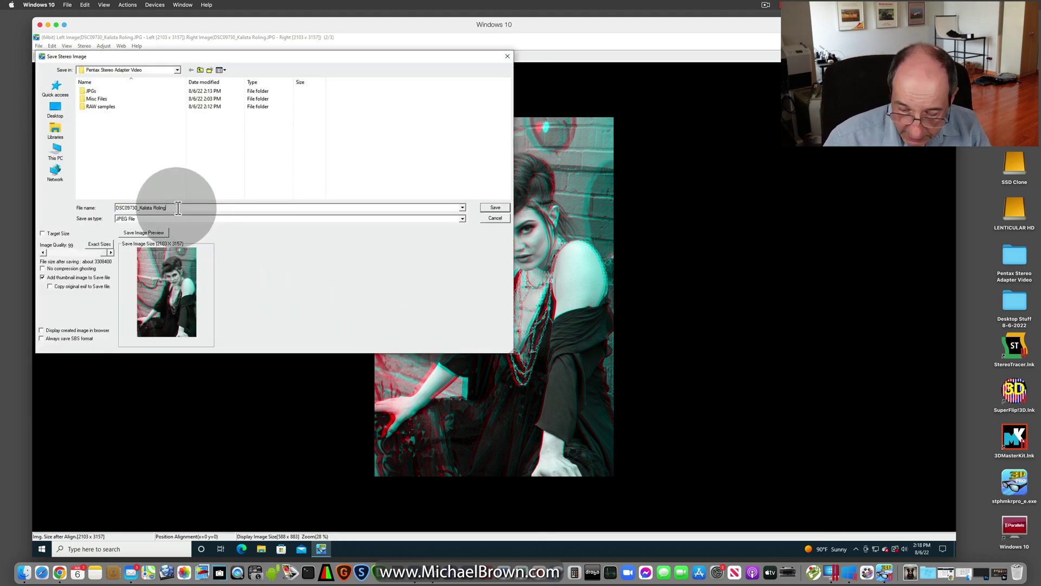
text(_anaglyph)
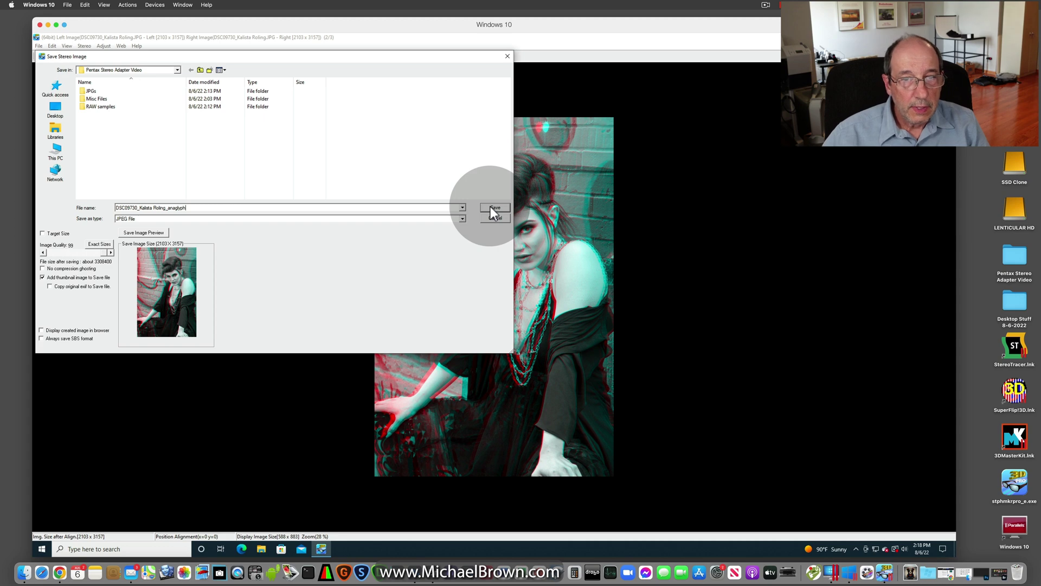
click(462, 219)
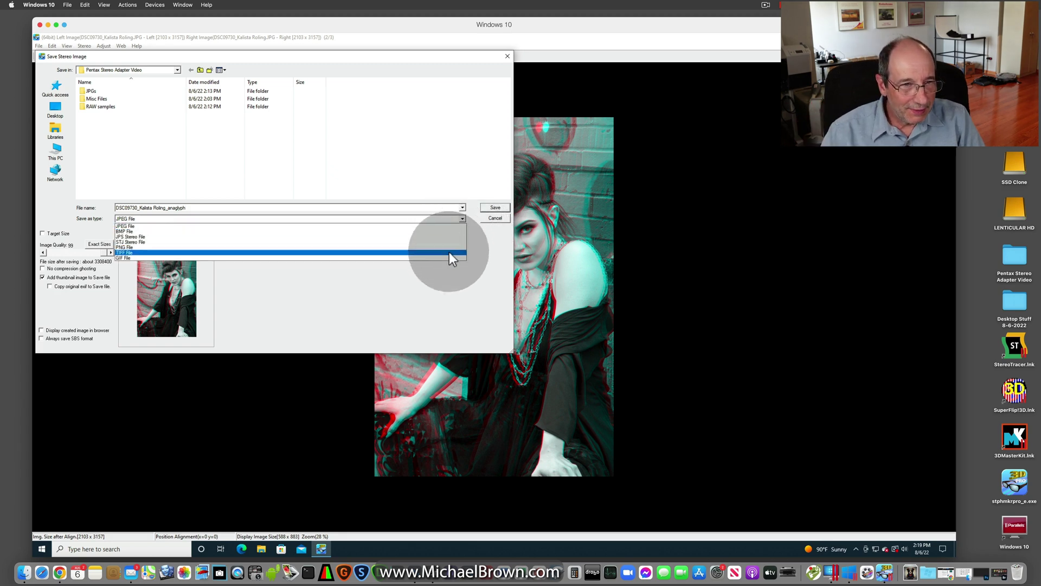
click(449, 253)
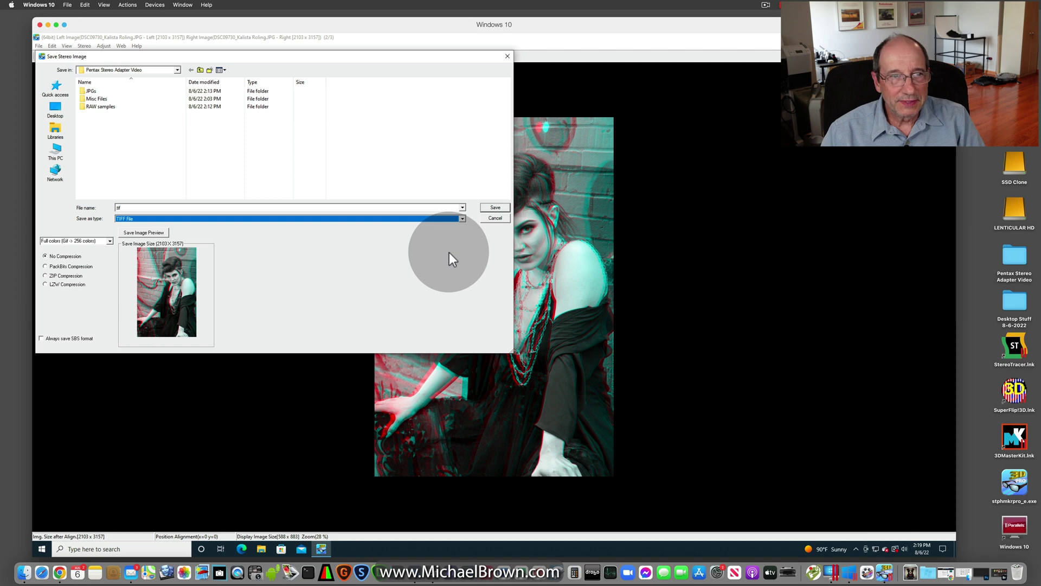
double_click(128, 208)
click(129, 208)
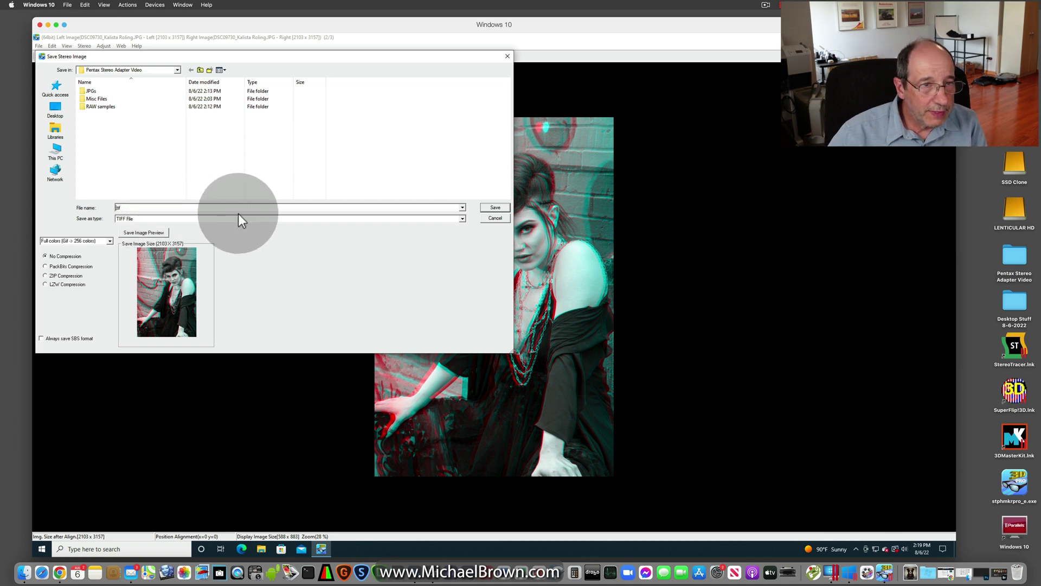
text(Analgyph)
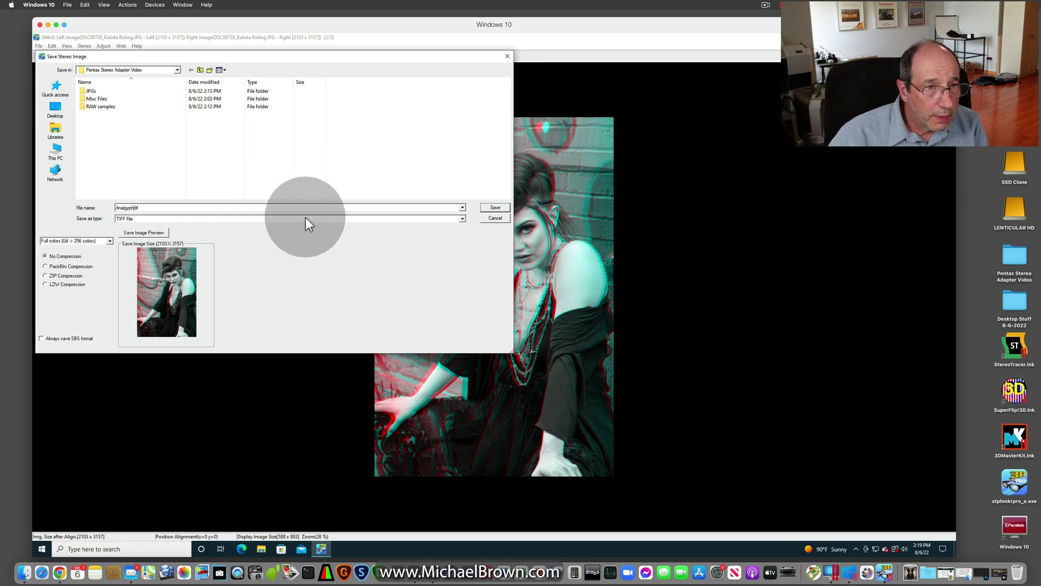
click(496, 207)
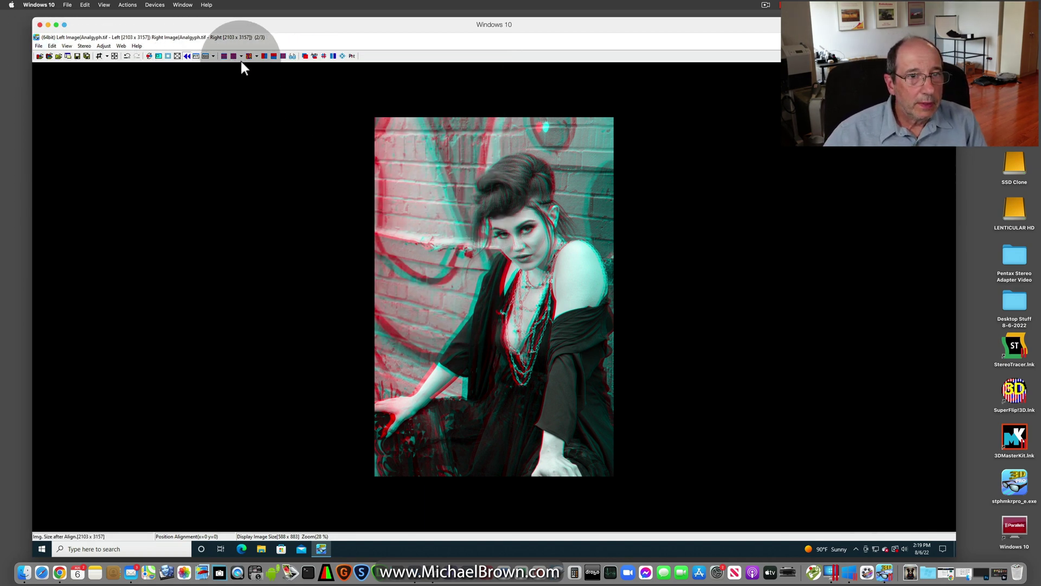
Show the pair side by side in colour and name the TIFF save 'Sample SBS'.
click(263, 56)
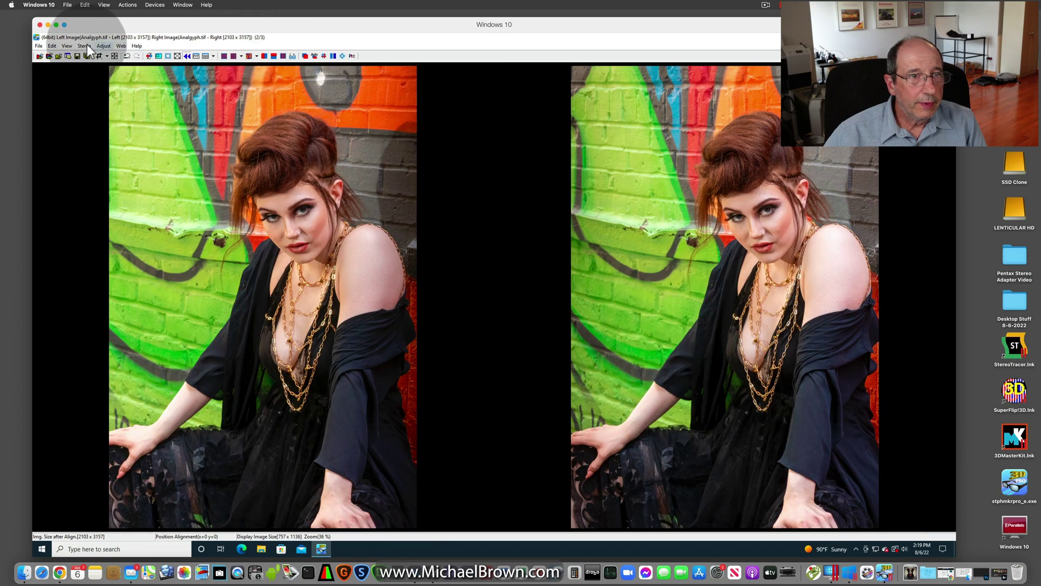
click(39, 46)
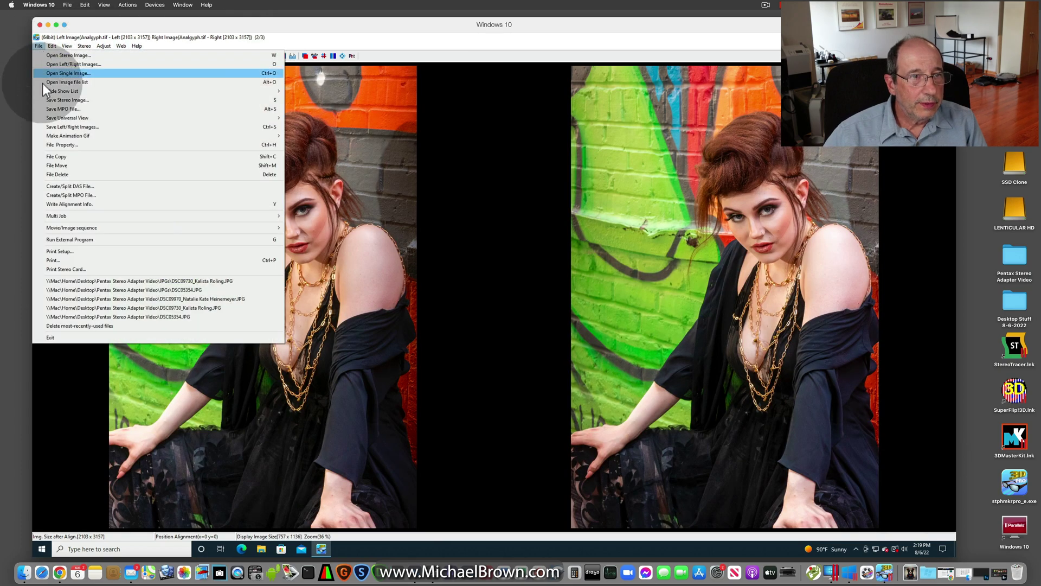
click(48, 98)
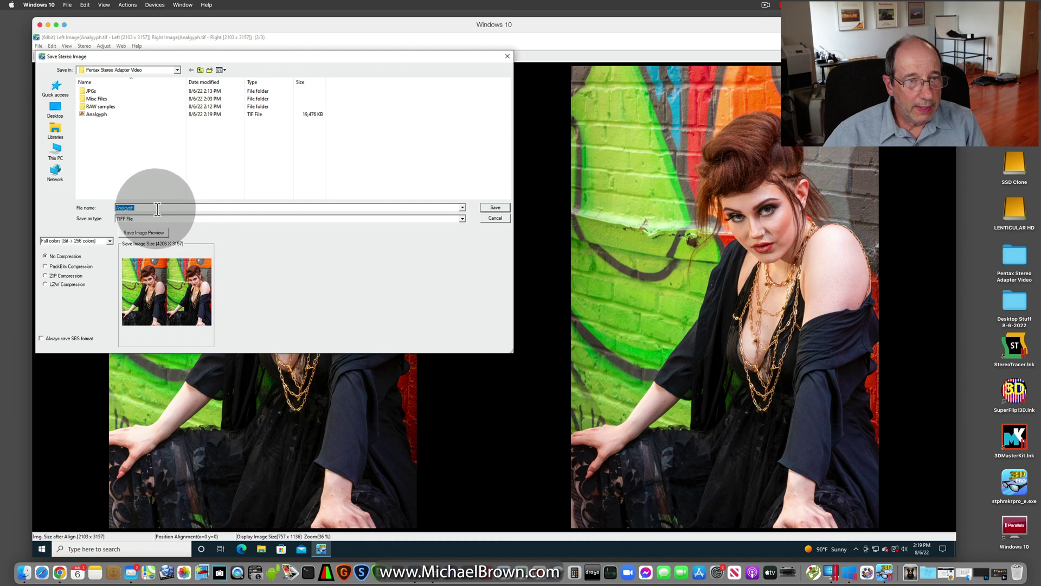
click(150, 208)
drag(150, 208, 90, 191)
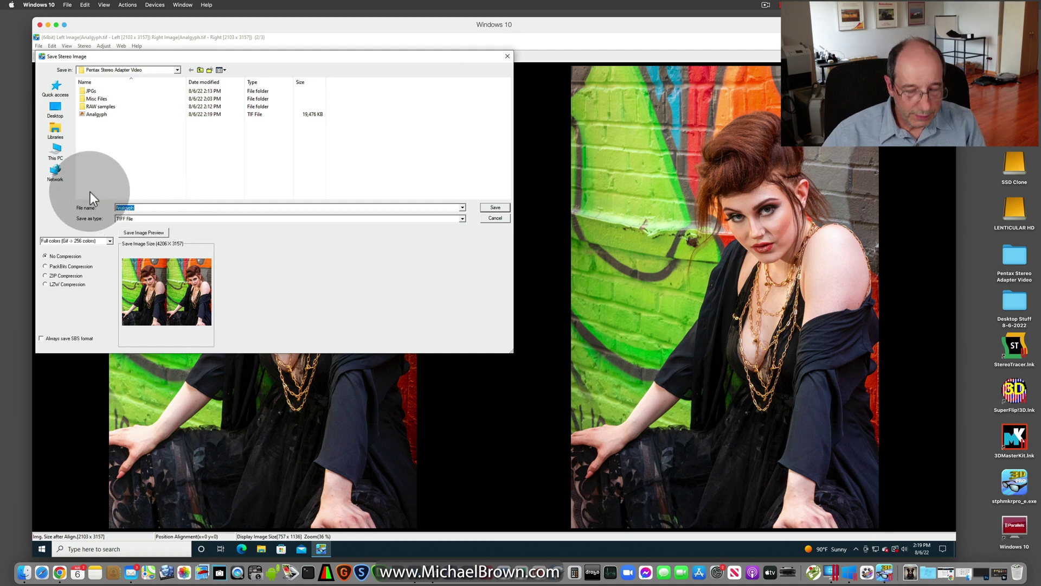
text(Sam)
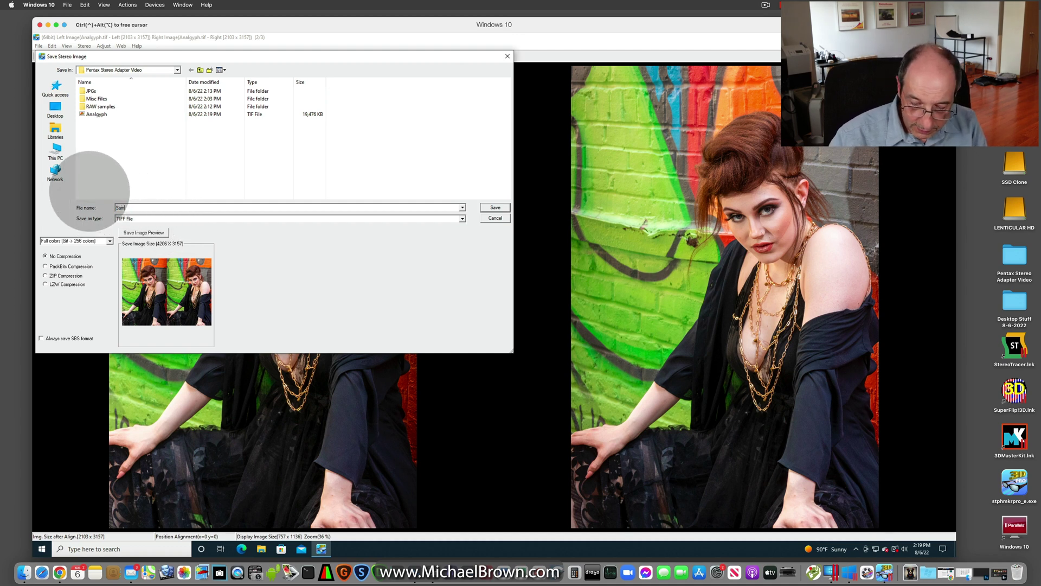
text(ple SBS)
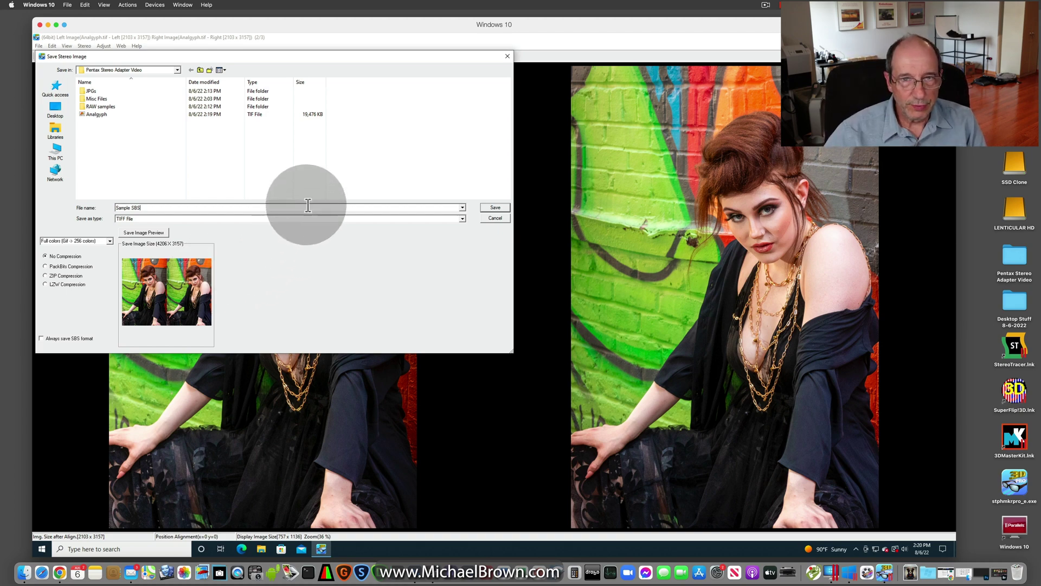
Finish the Sample SBS TIFF save, then save the pair as the MPO file Sample.mpo.
click(495, 207)
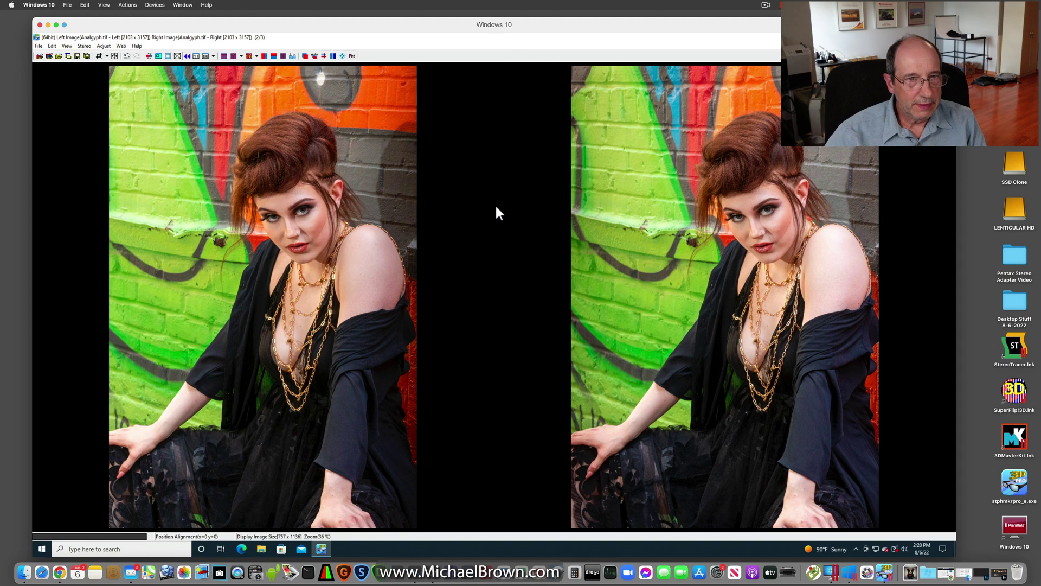
click(38, 45)
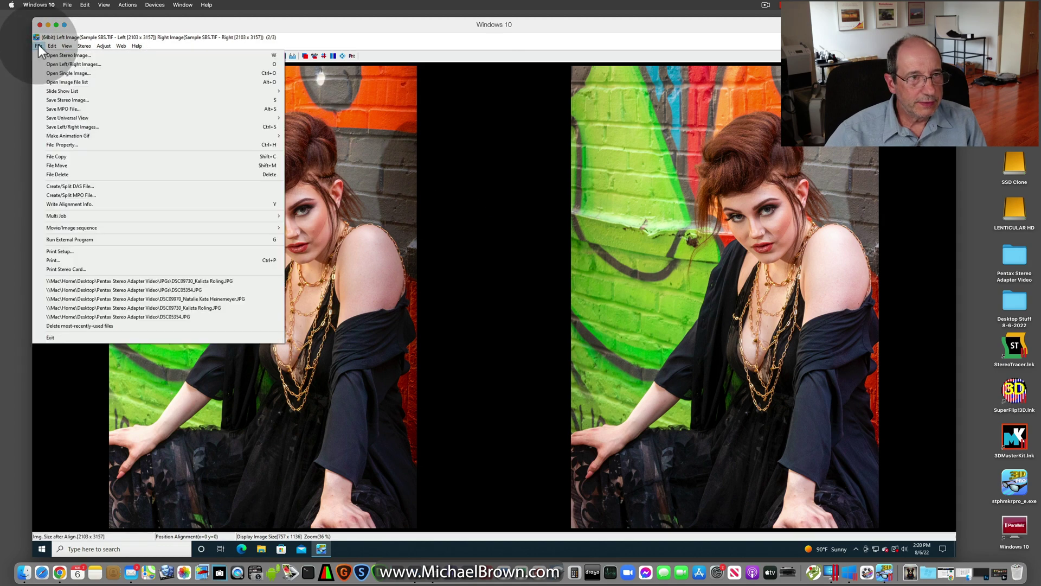
click(55, 107)
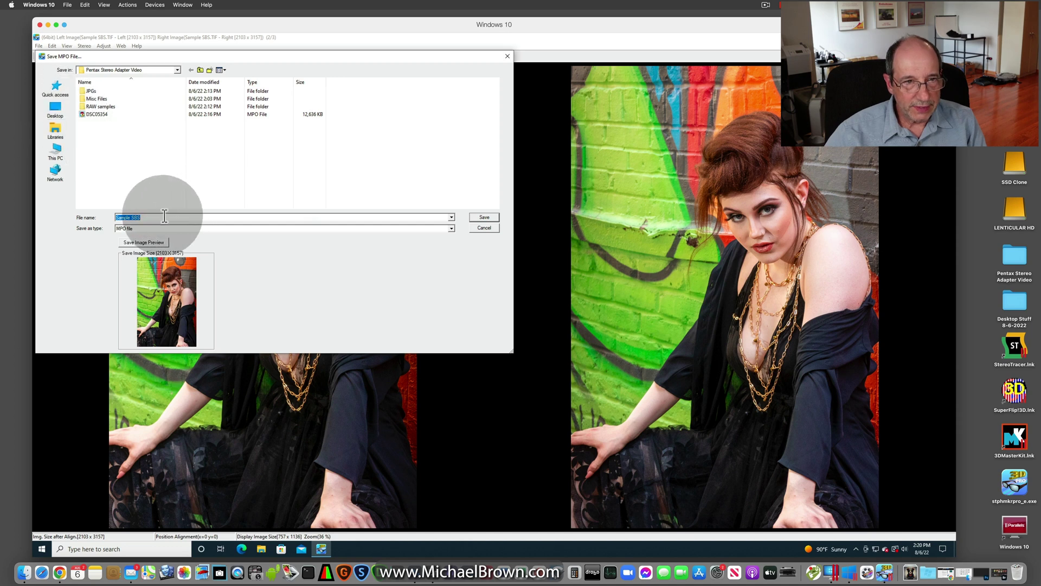
click(152, 218)
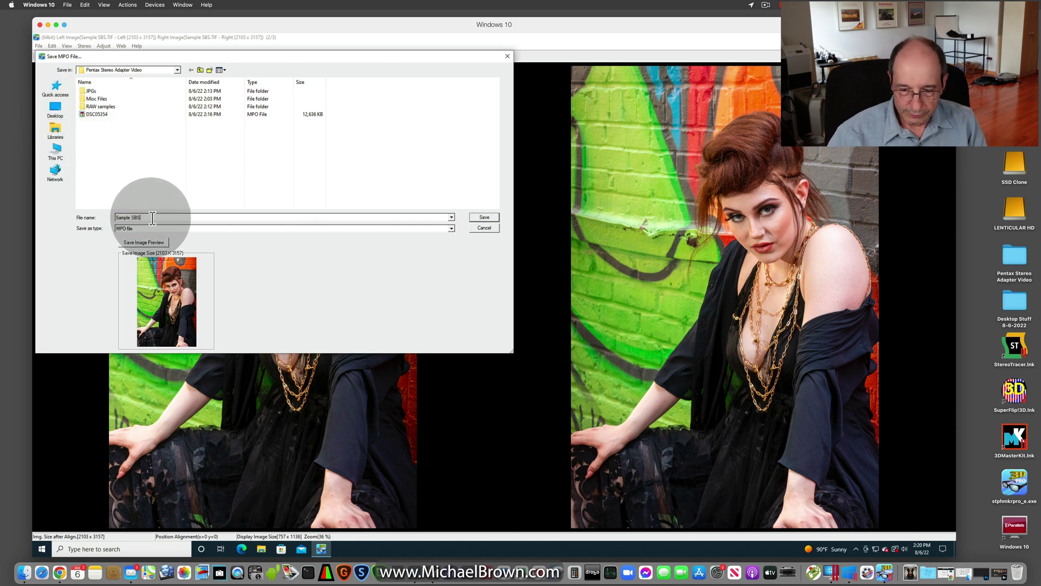
key(BackSpace)
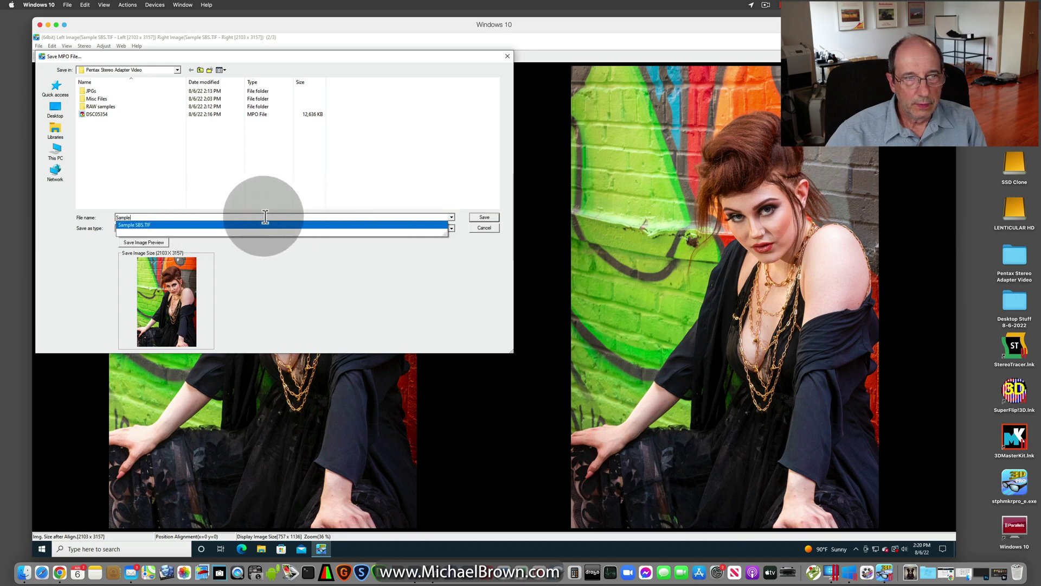
click(212, 269)
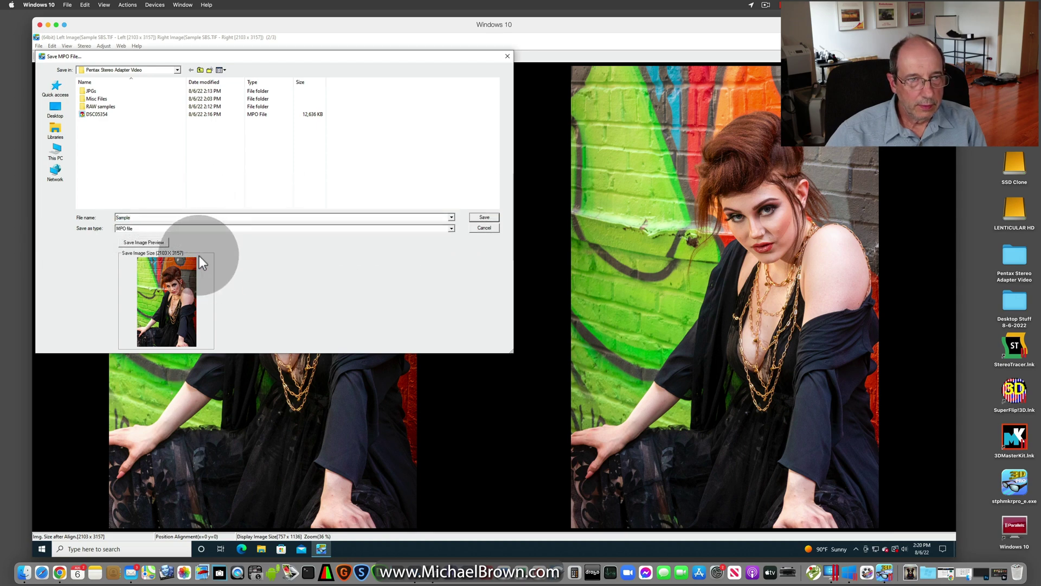
click(483, 218)
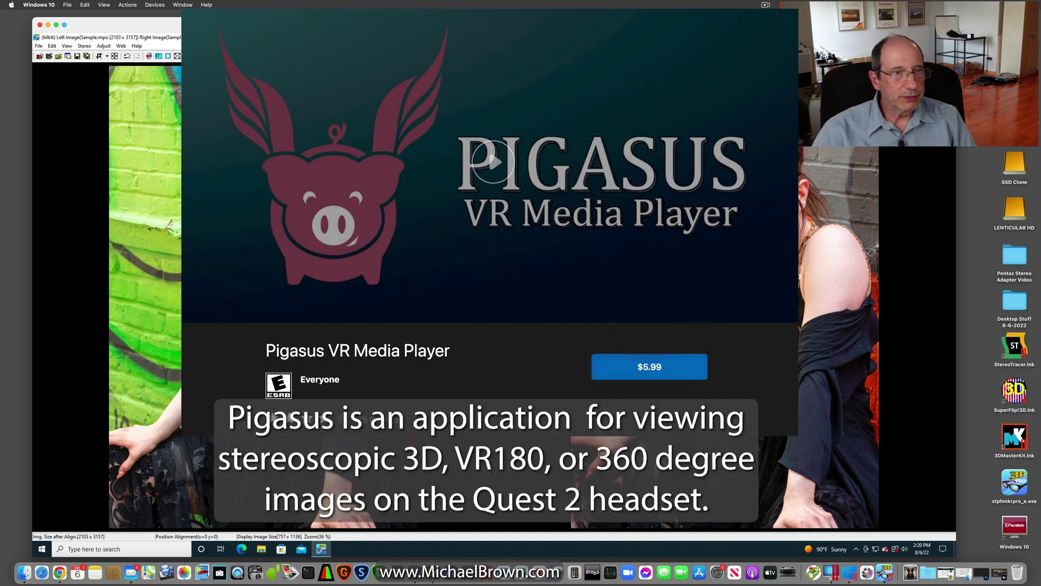
Load the DSC09970 ballerina portrait pair from the JPGs folder.
click(38, 47)
click(42, 56)
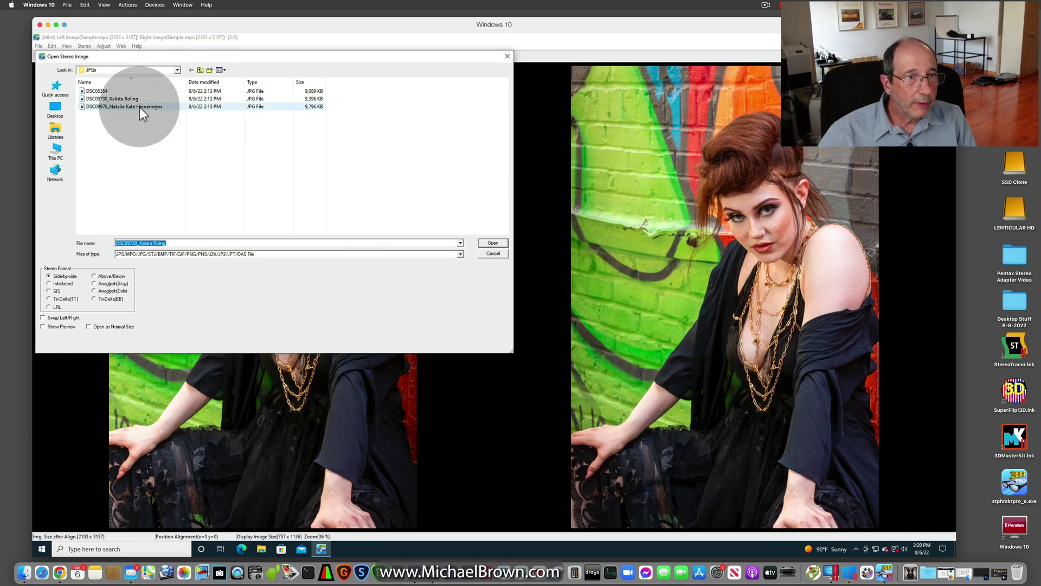
double_click(139, 107)
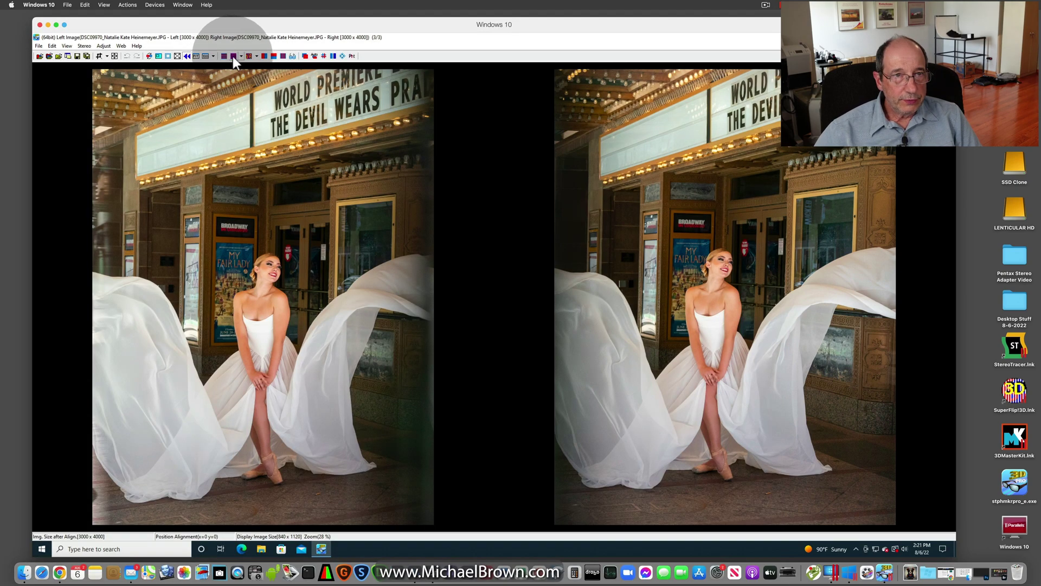
Show the DSC09970 pair as a red/cyan anaglyph.
click(233, 56)
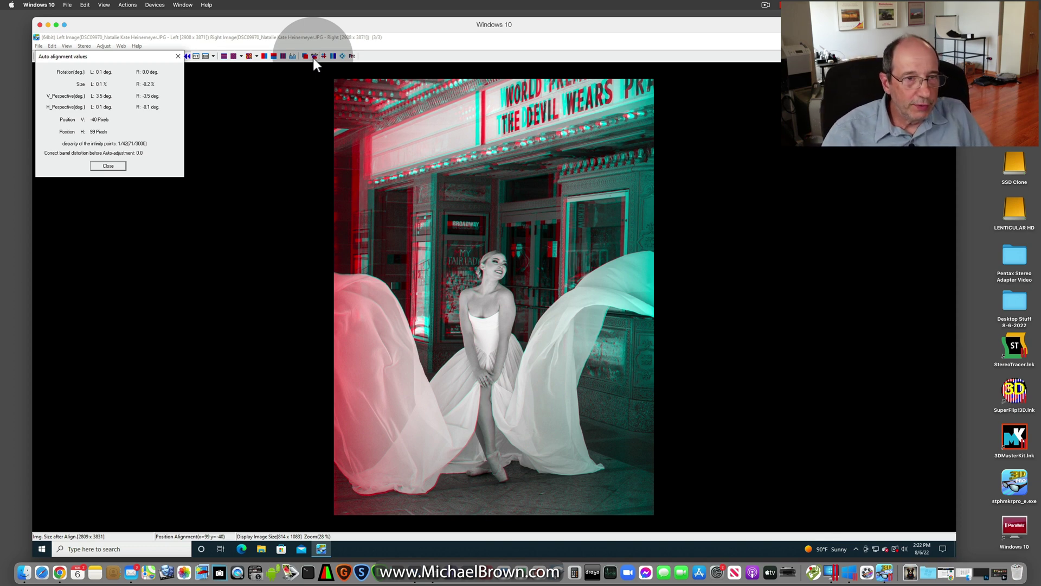
Close the alignment summary and set the free cropping aspect ratio to a square 4:4.
click(108, 166)
click(106, 56)
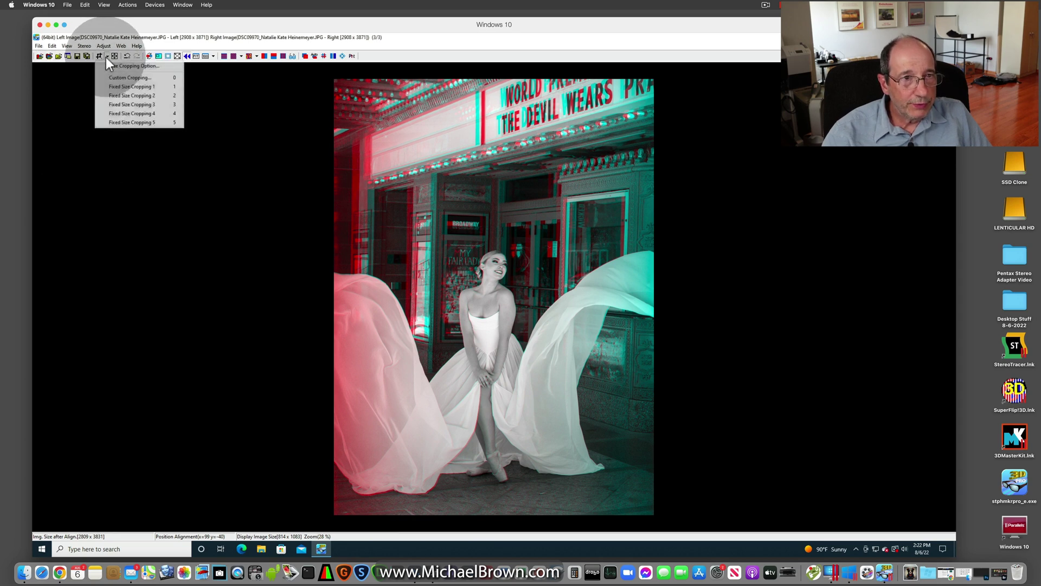
click(113, 67)
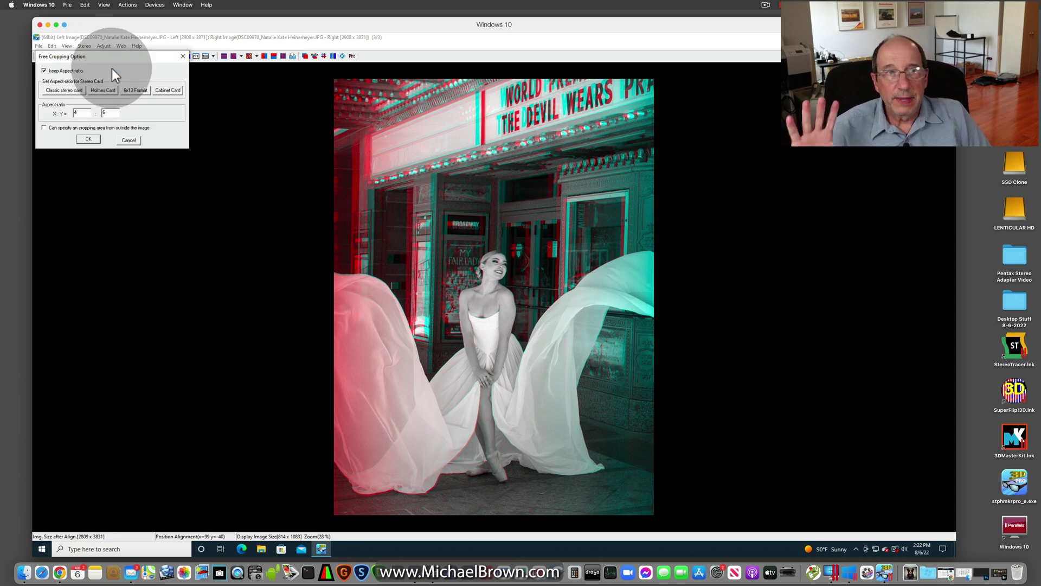
double_click(100, 112)
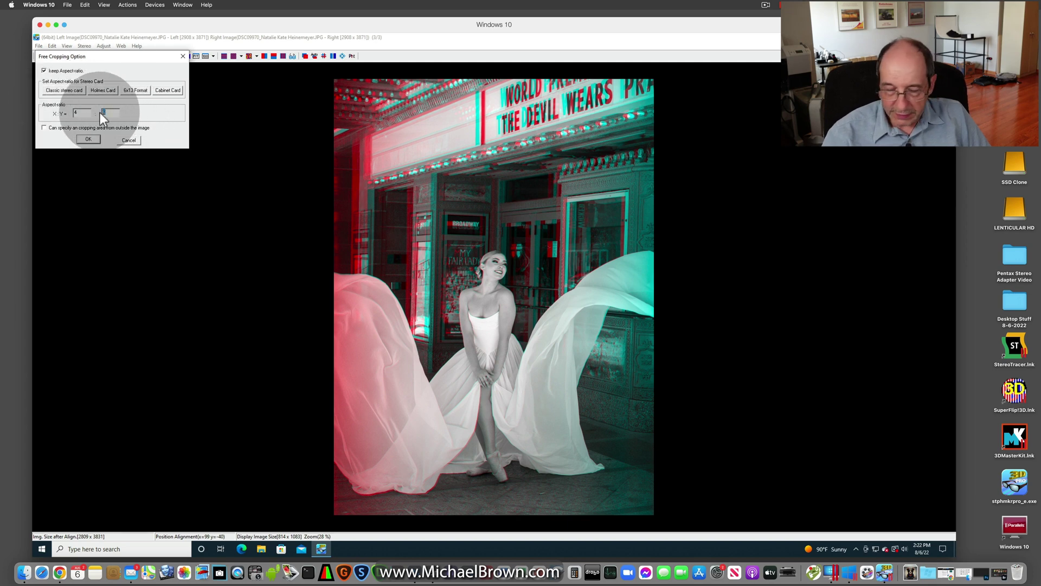
text(4)
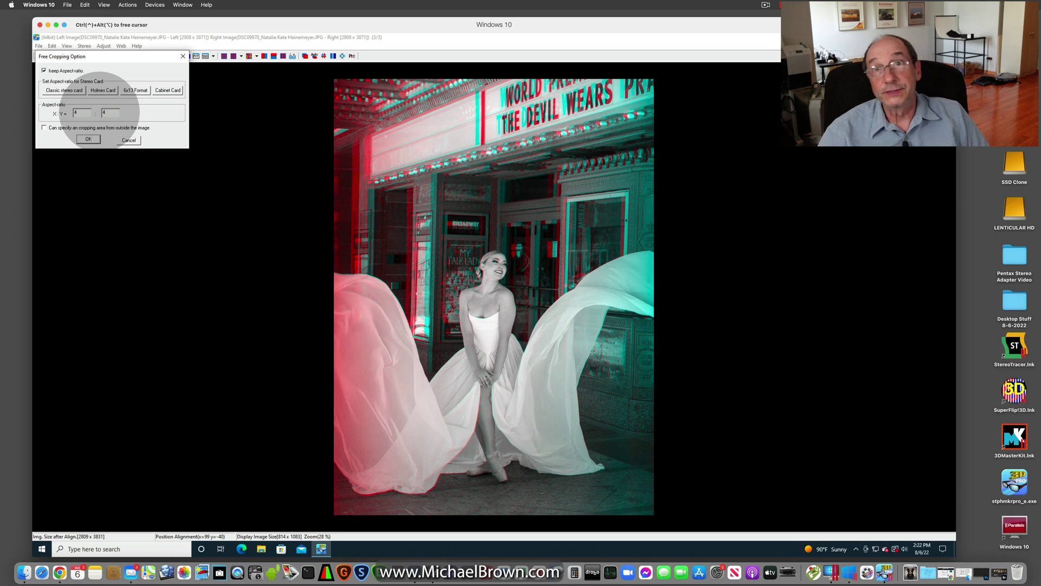
click(89, 137)
Crop the pair to a 2486 × 2486 square around the woman in the white dress.
click(529, 321)
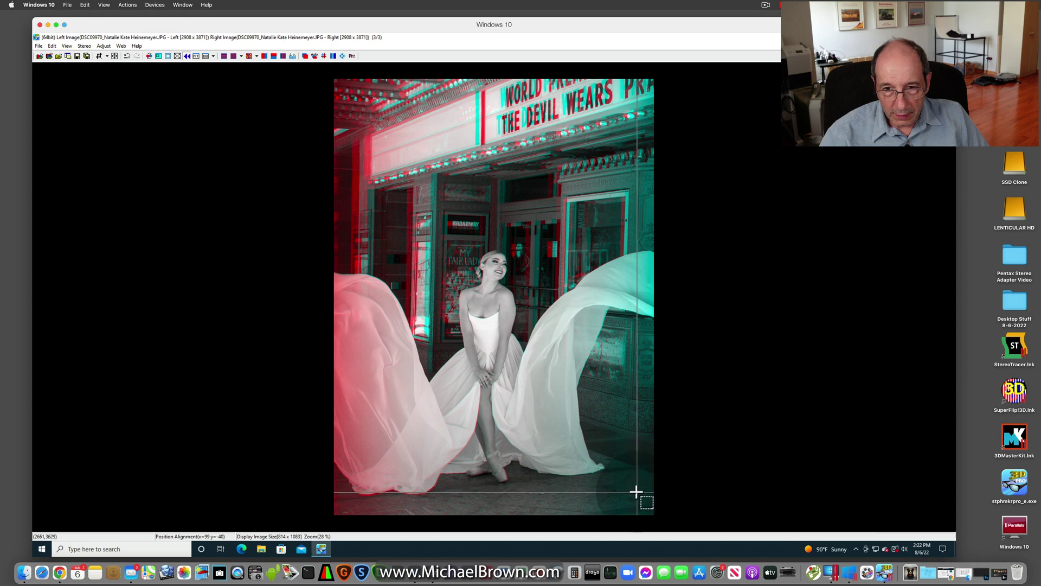
drag(637, 491, 311, 208)
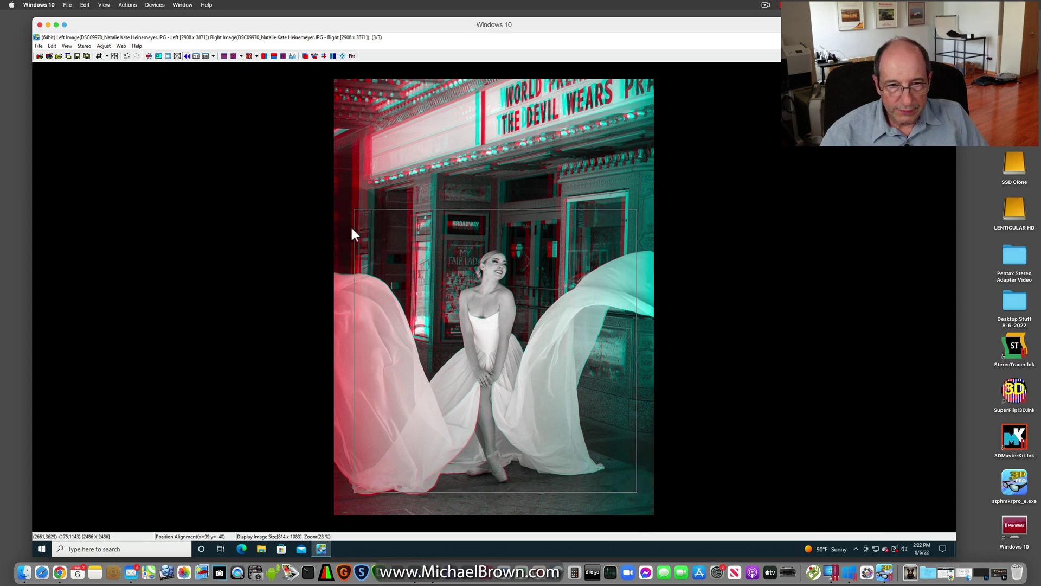
click(446, 272)
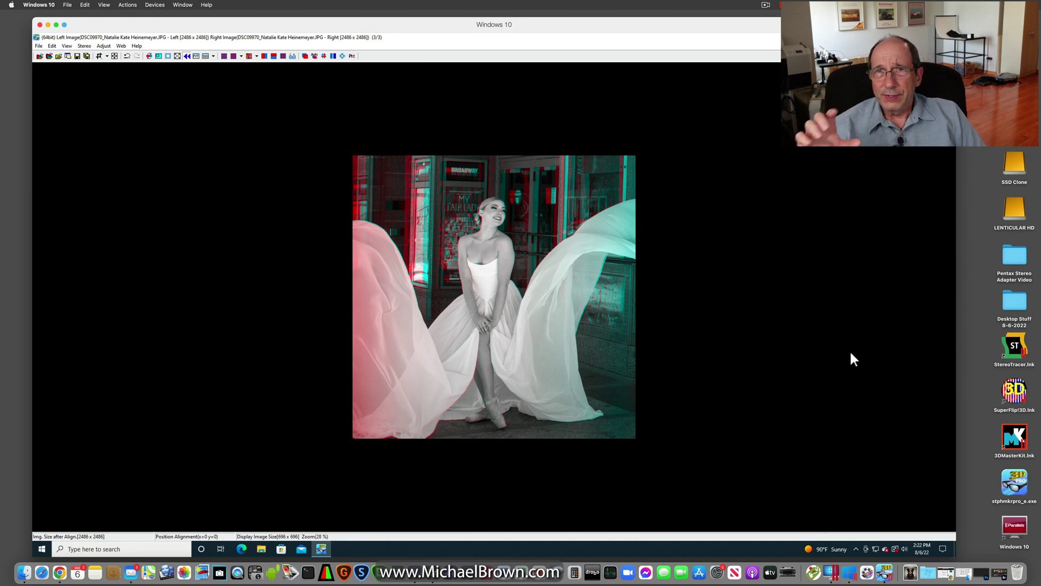
Show the cropped DSC09970 pair side by side in full colour using the 3D LCD button.
click(265, 57)
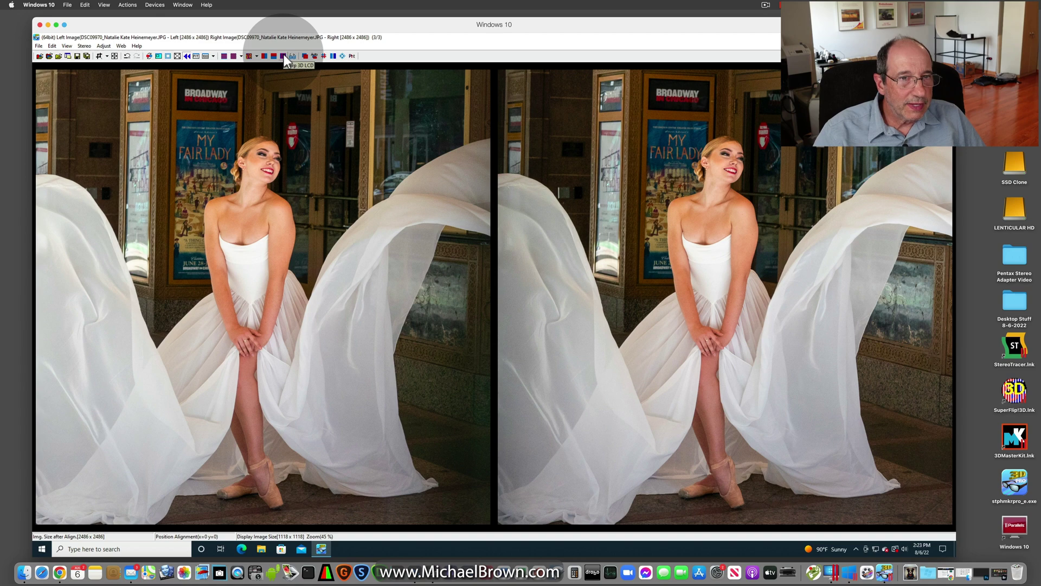
Save the cropped pair as an MPO file named DSC09970 in Pentax Stereo Adapter Video.
click(38, 46)
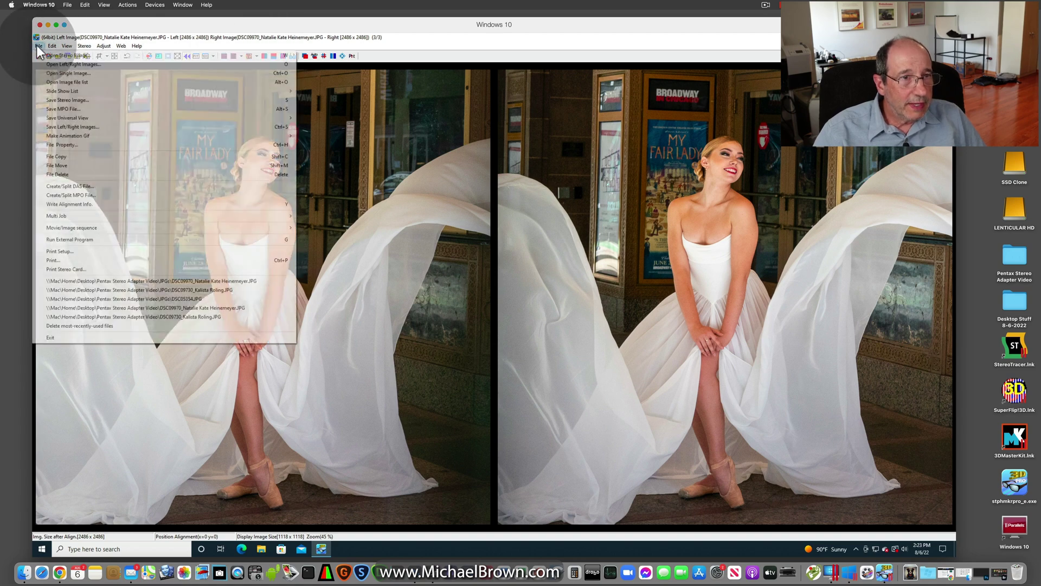
click(57, 109)
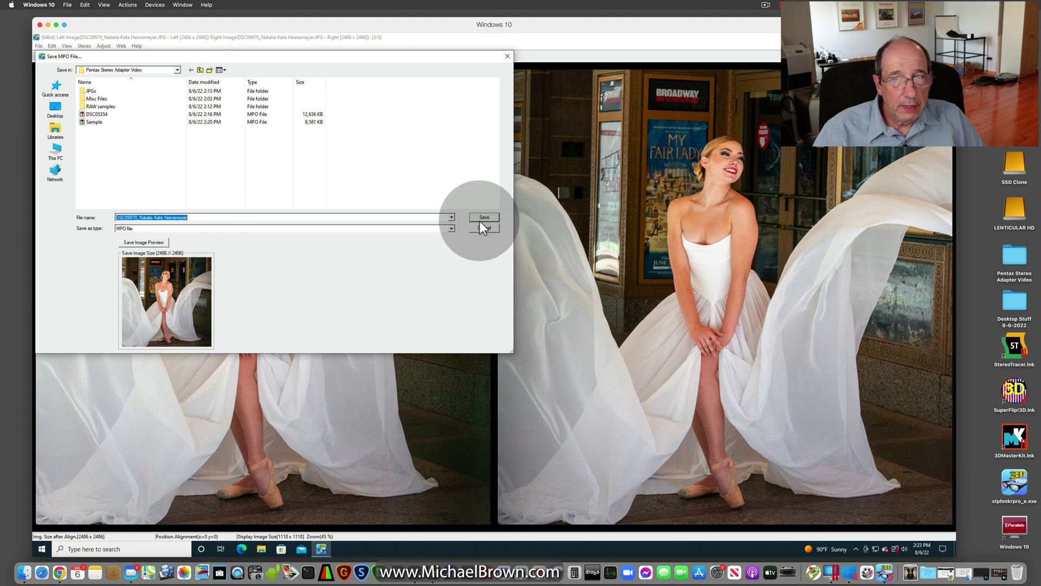
click(481, 215)
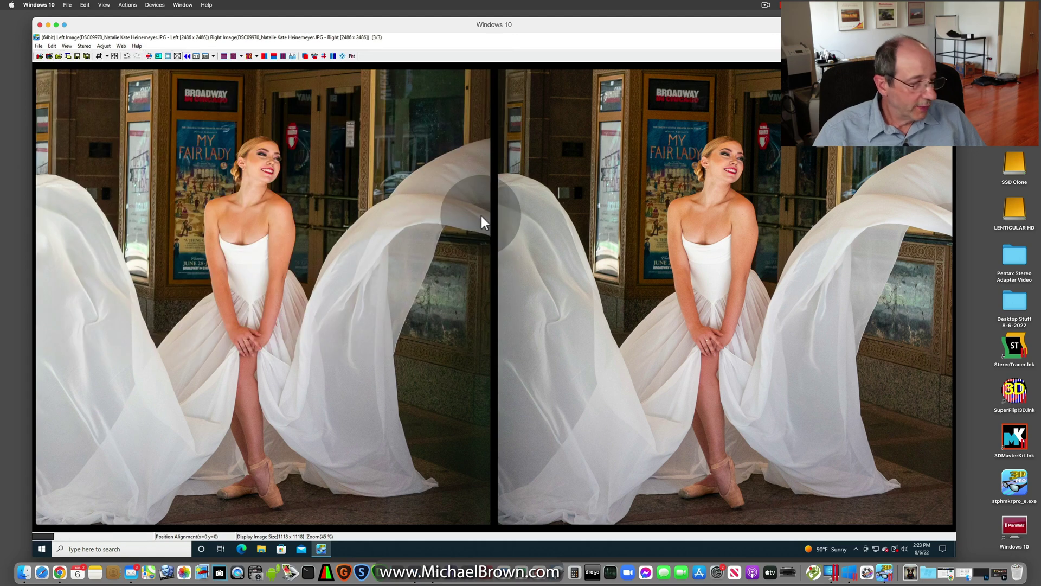